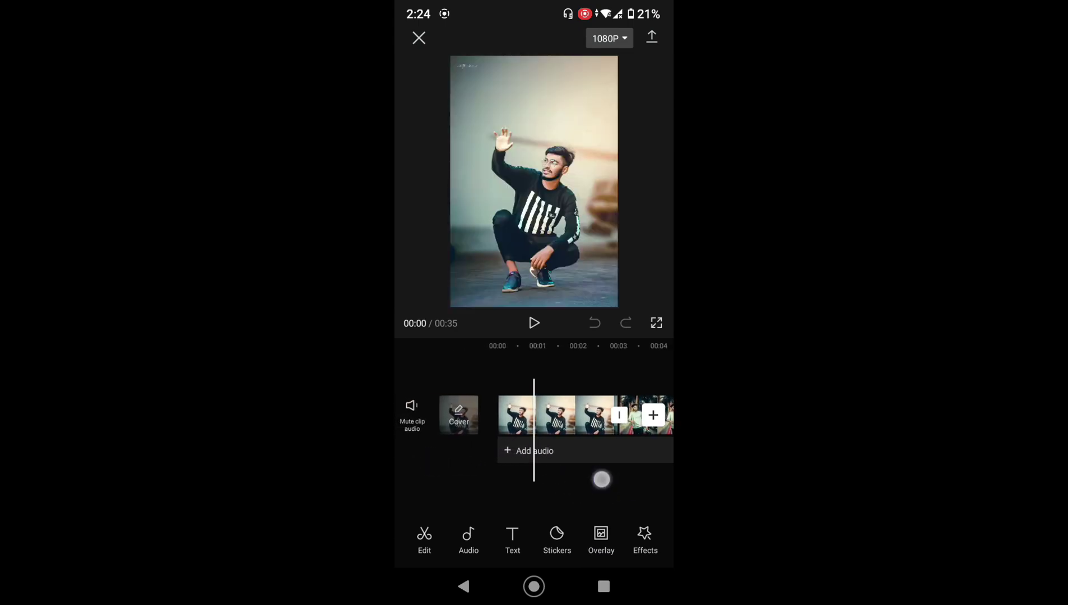
Lengthen the first photo clip to about 11 seconds
left_click_drag(596, 480, 572, 481)
left_click(561, 415)
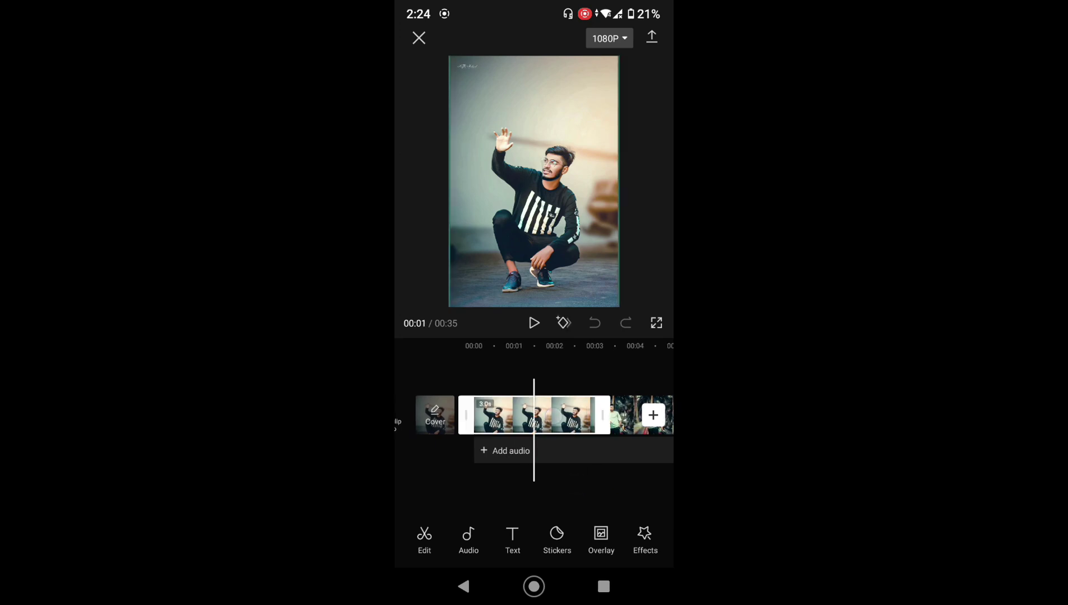
left_click_drag(610, 424, 542, 415)
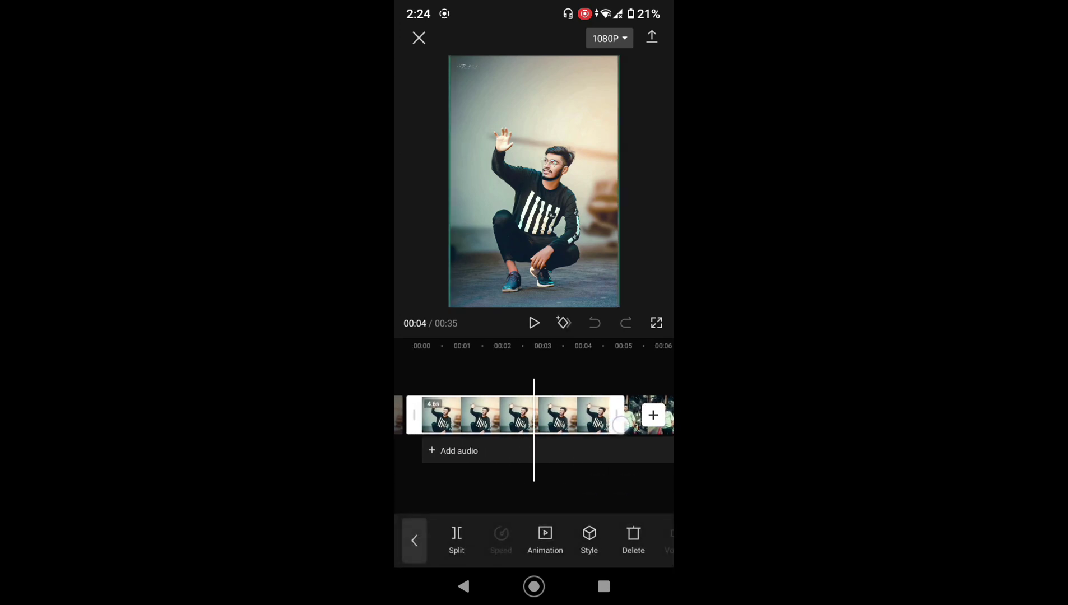
left_click_drag(583, 463, 447, 476)
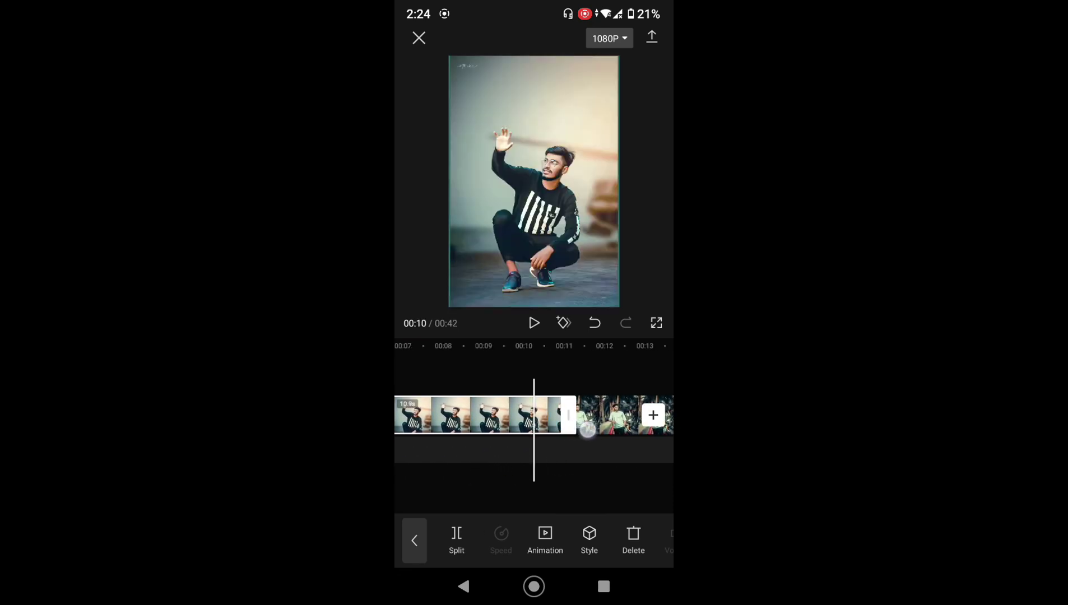
left_click_drag(547, 420, 582, 421)
left_click_drag(630, 467, 551, 466)
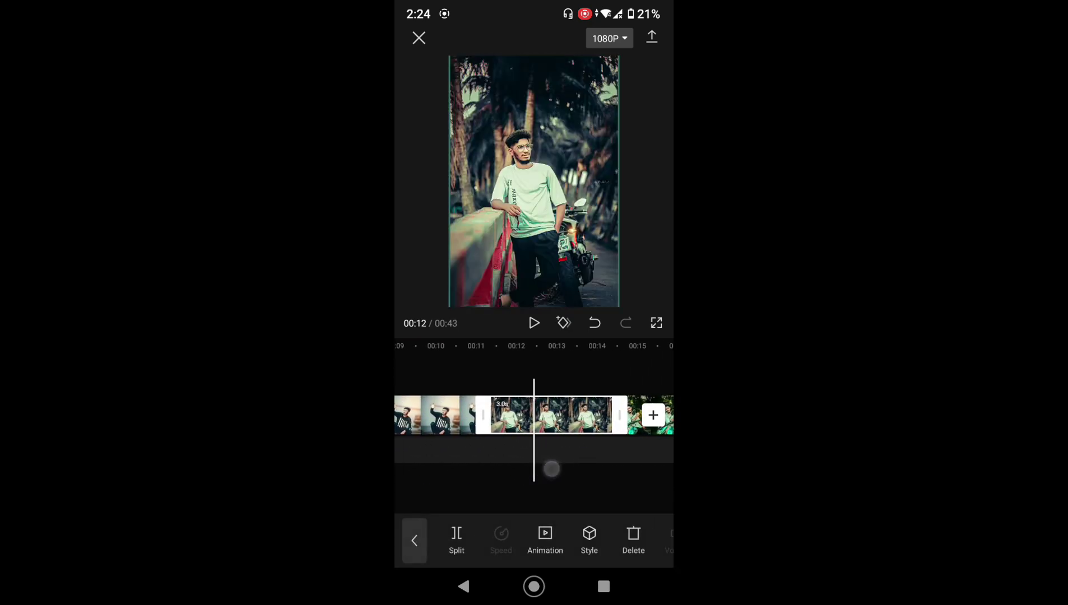
left_click(558, 470)
Shorten the second photo from 3.0s to under a second, then trim the third
left_click(562, 417)
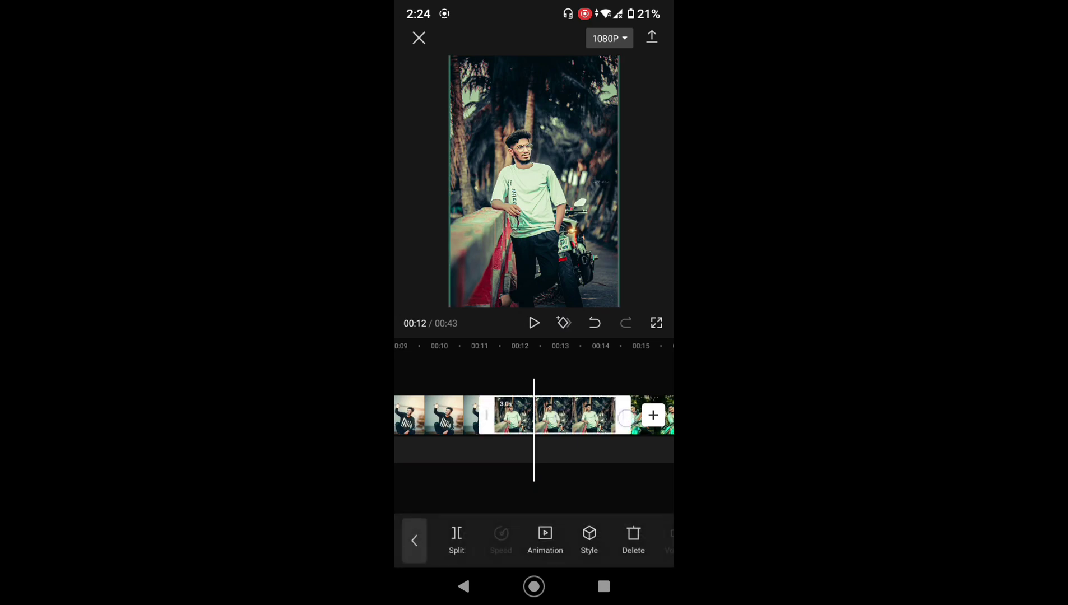
left_click_drag(624, 417, 559, 441)
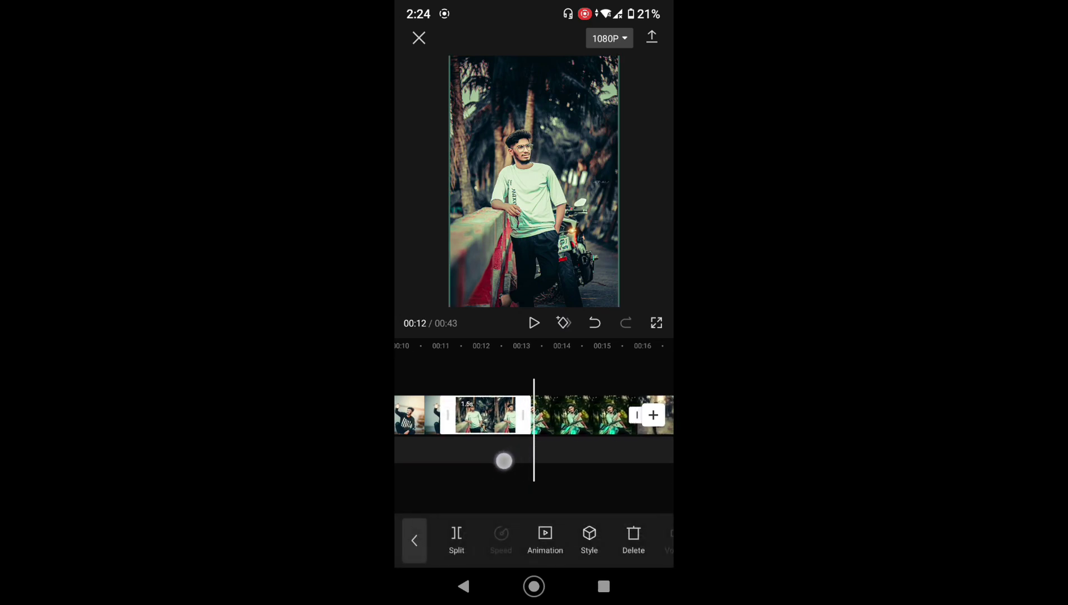
left_click_drag(471, 471, 494, 475)
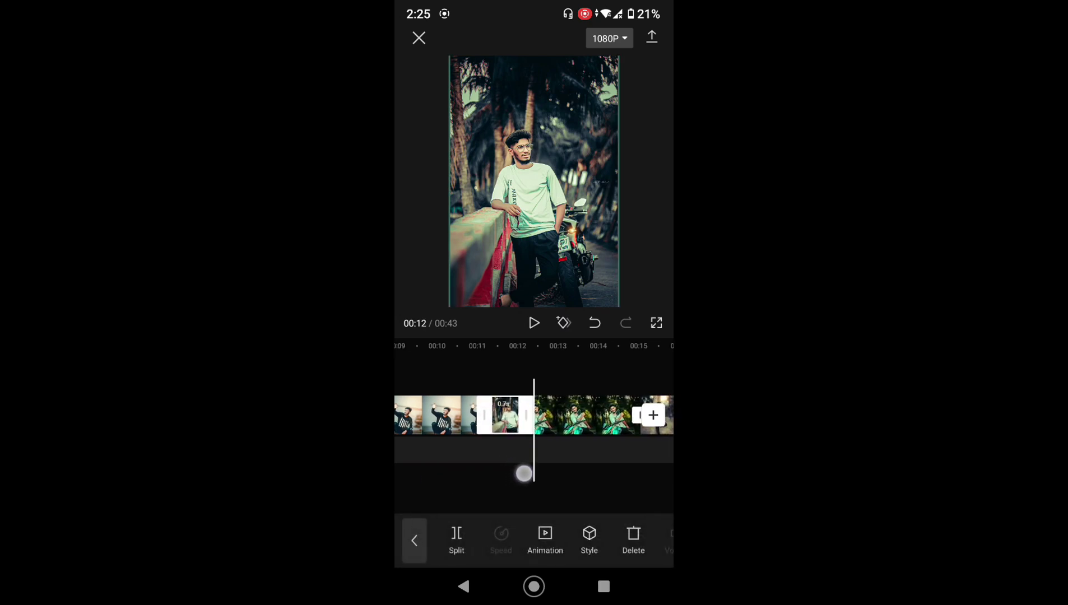
left_click(556, 466)
left_click(532, 415)
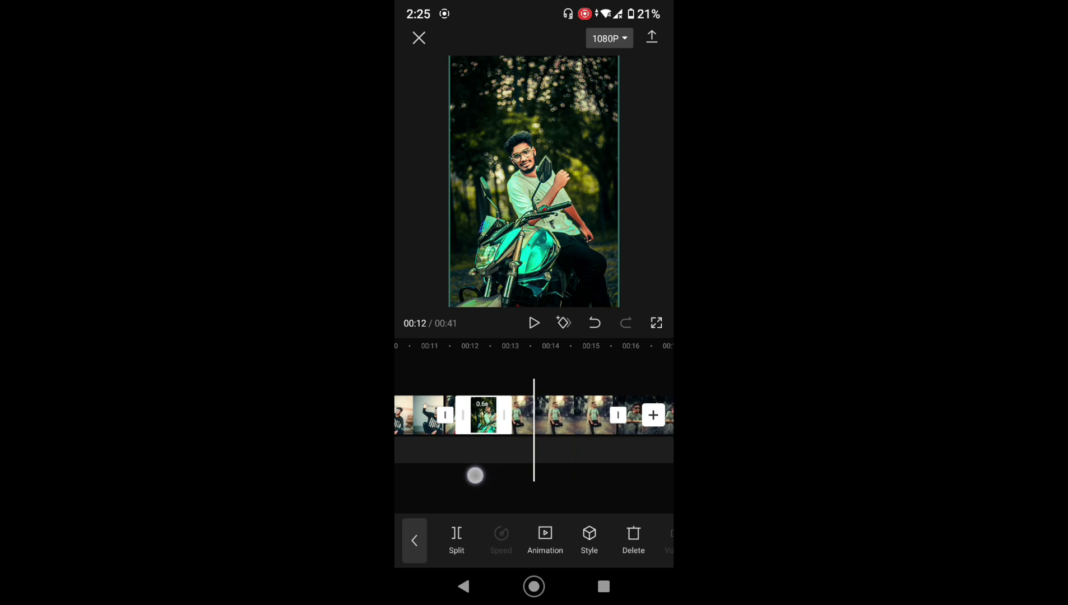
left_click(475, 475)
Trim each remaining photo to about 0.6s, bringing the slideshow to 19 seconds
left_click(465, 469)
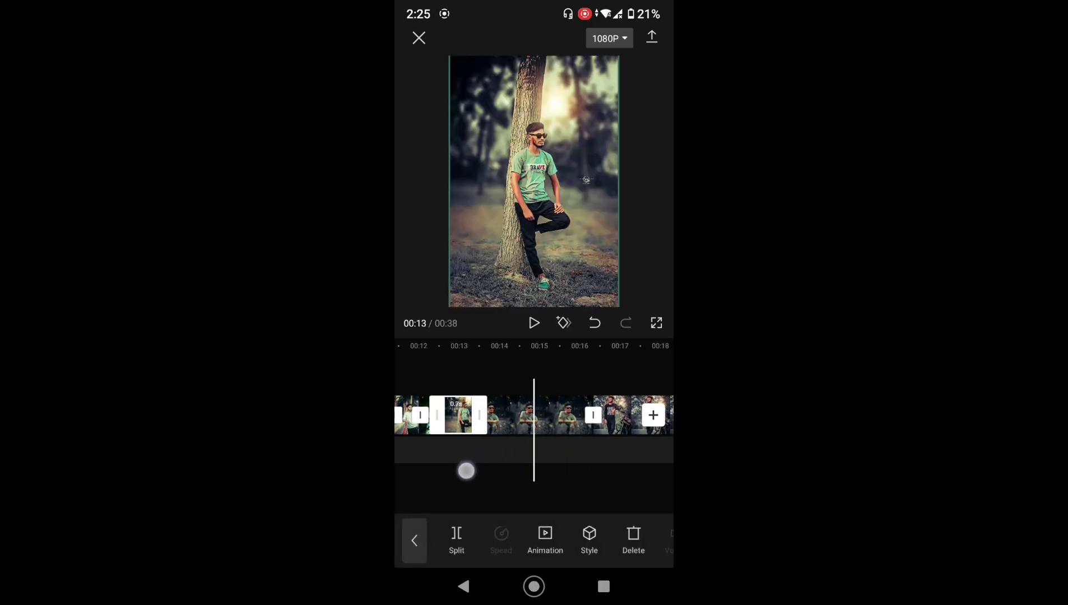
left_click(499, 461)
left_click(506, 460)
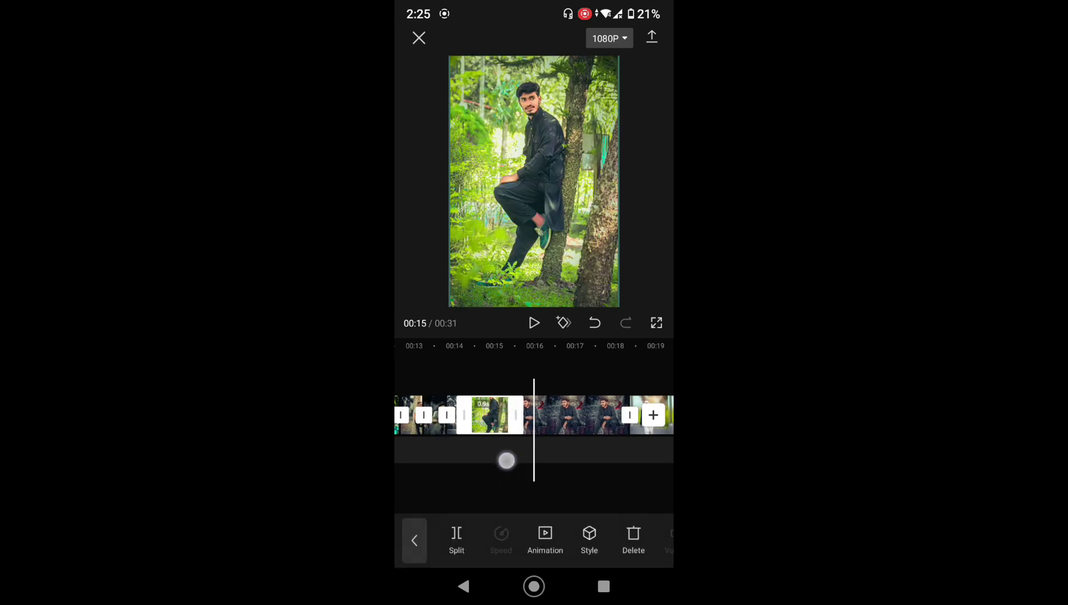
left_click(484, 476)
left_click(489, 460)
left_click(494, 462)
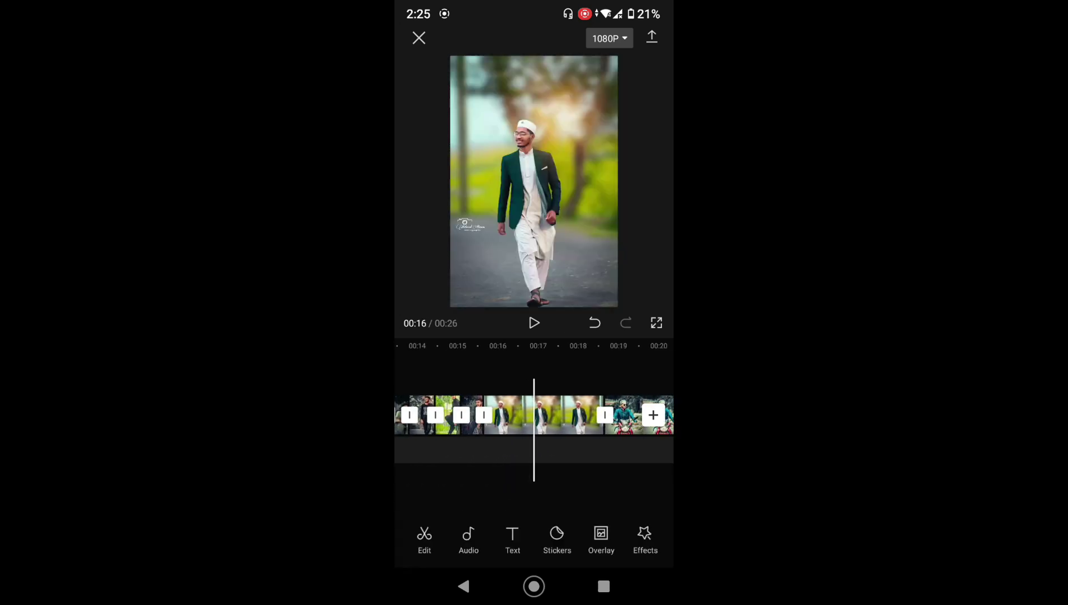
left_click(498, 463)
left_click(498, 463)
left_click(504, 462)
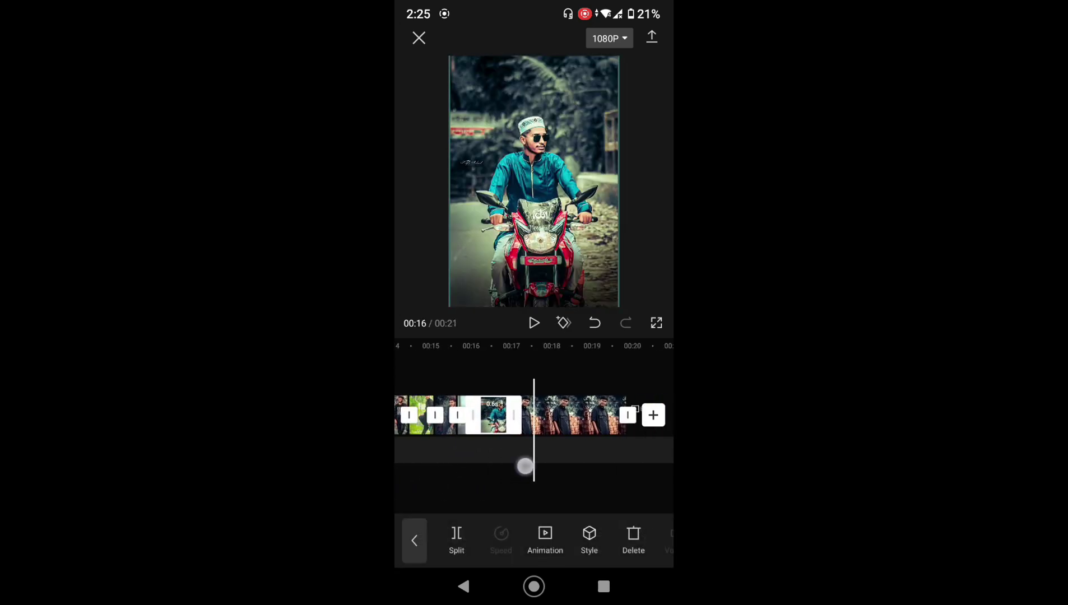
left_click(506, 462)
left_click(578, 462)
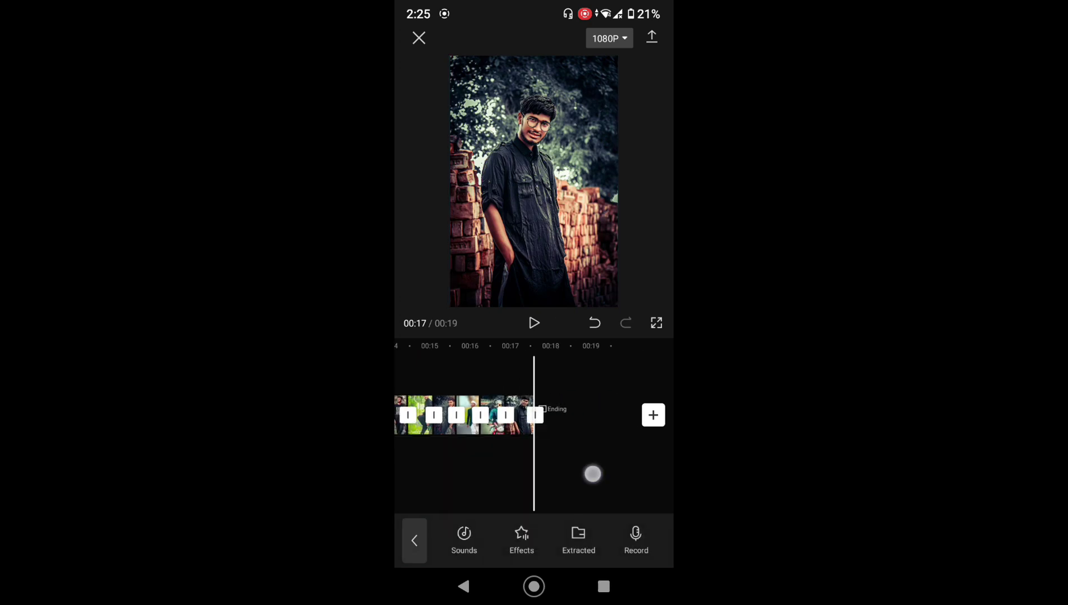
Delete the default CapCut ending clip at the timeline's end, leaving 00:17
left_click_drag(593, 474, 553, 474)
left_click_drag(441, 353, 414, 350)
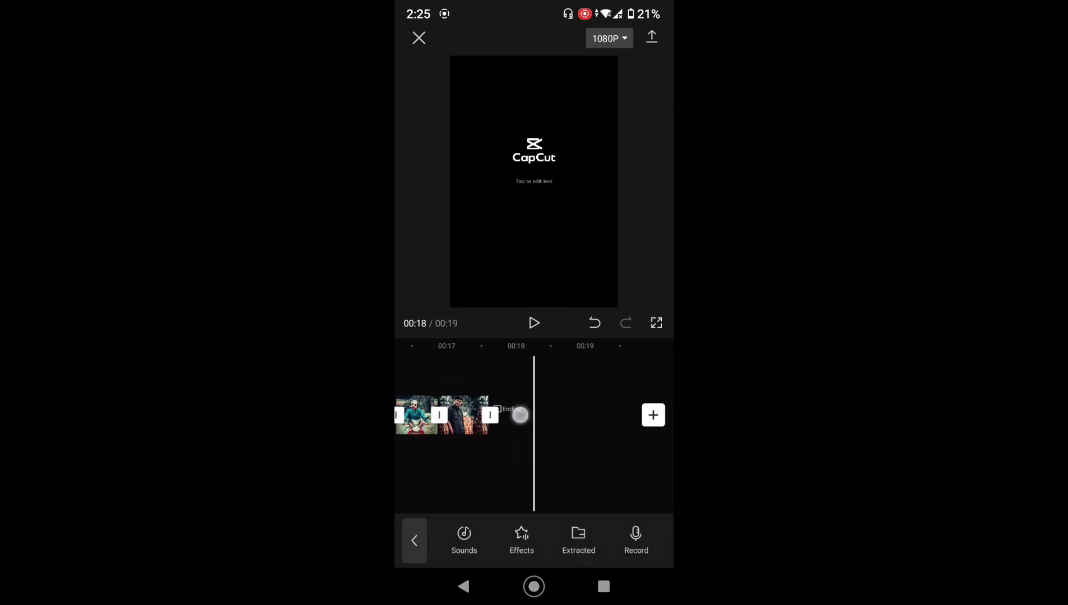
left_click(520, 415)
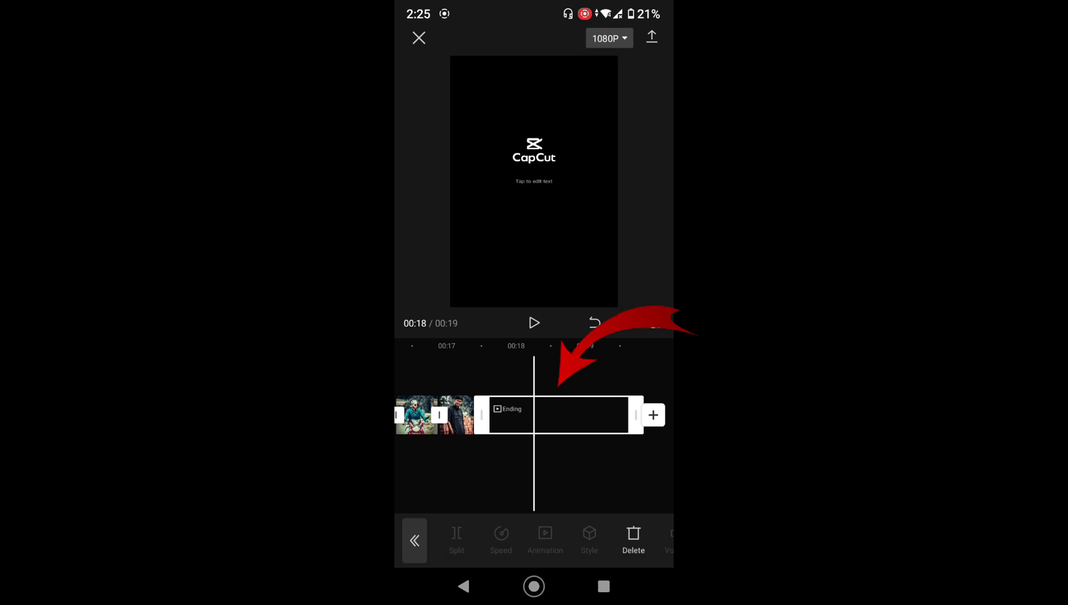
left_click(633, 539)
left_click_drag(568, 475, 601, 475)
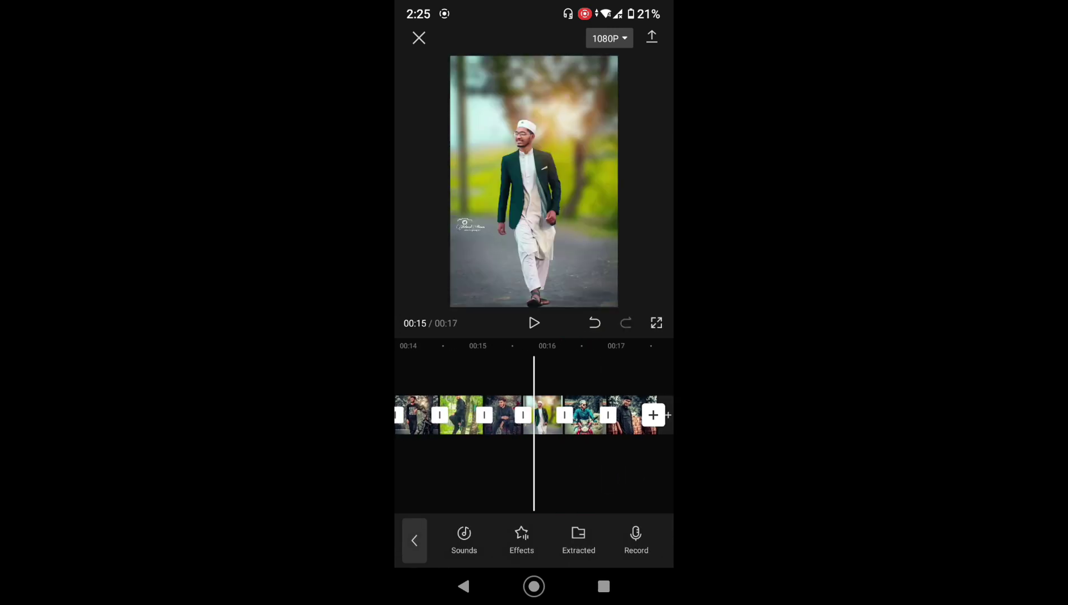
scroll(516, 473, "down", 3)
scroll(516, 473, "up", 2)
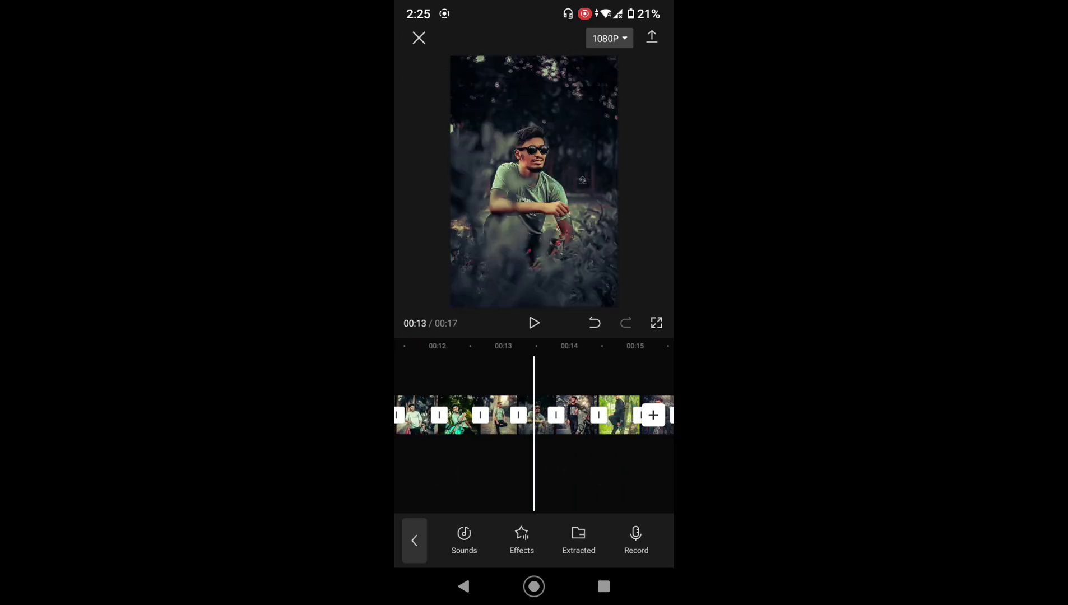
left_click_drag(455, 476, 586, 469)
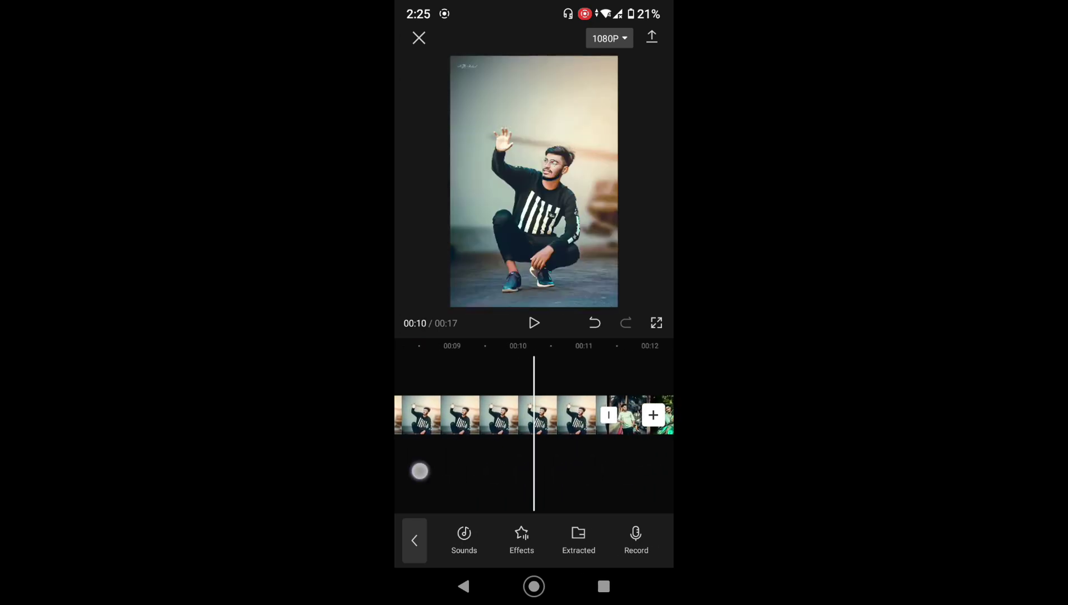
scroll(515, 474, "down", 2)
left_click_drag(434, 474, 592, 465)
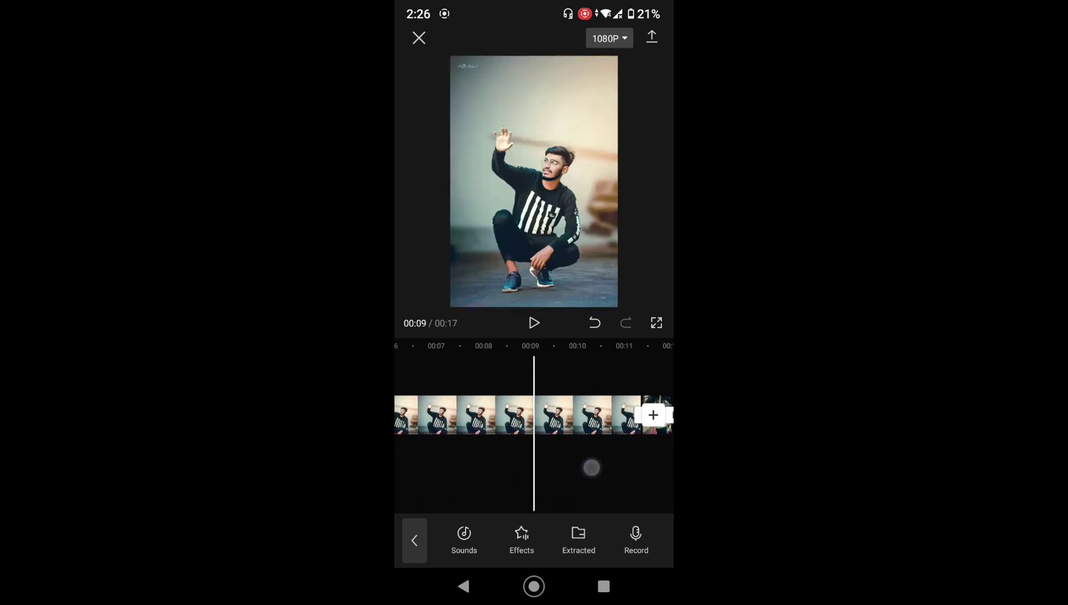
left_click(562, 416)
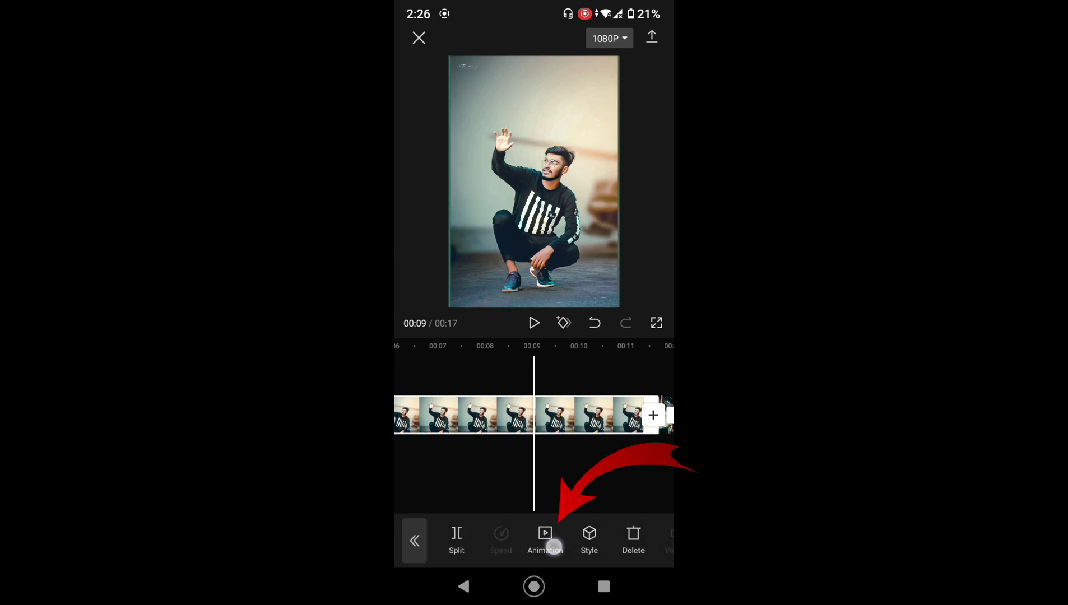
Apply the Bisect 2 combo animation to the first photo, lasting its full 11.4s
left_click(553, 546)
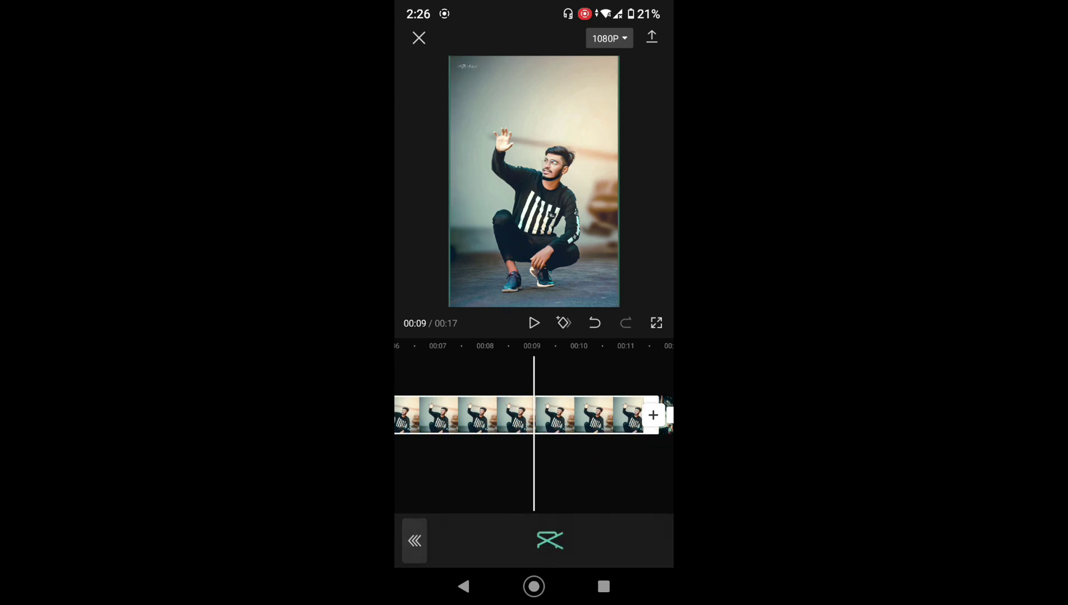
left_click(623, 544)
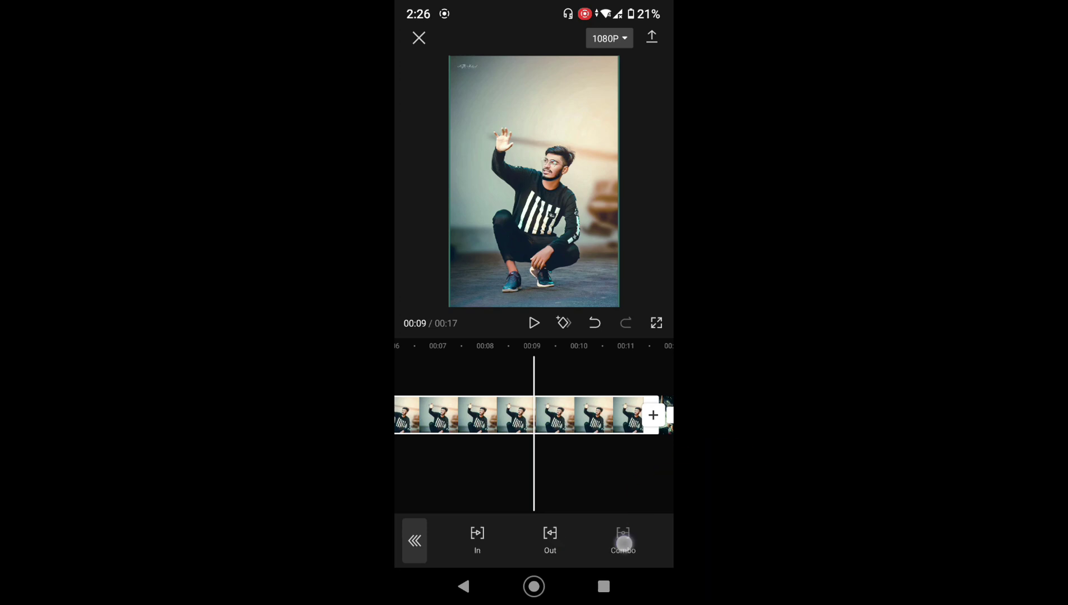
scroll(534, 454, "right", 5)
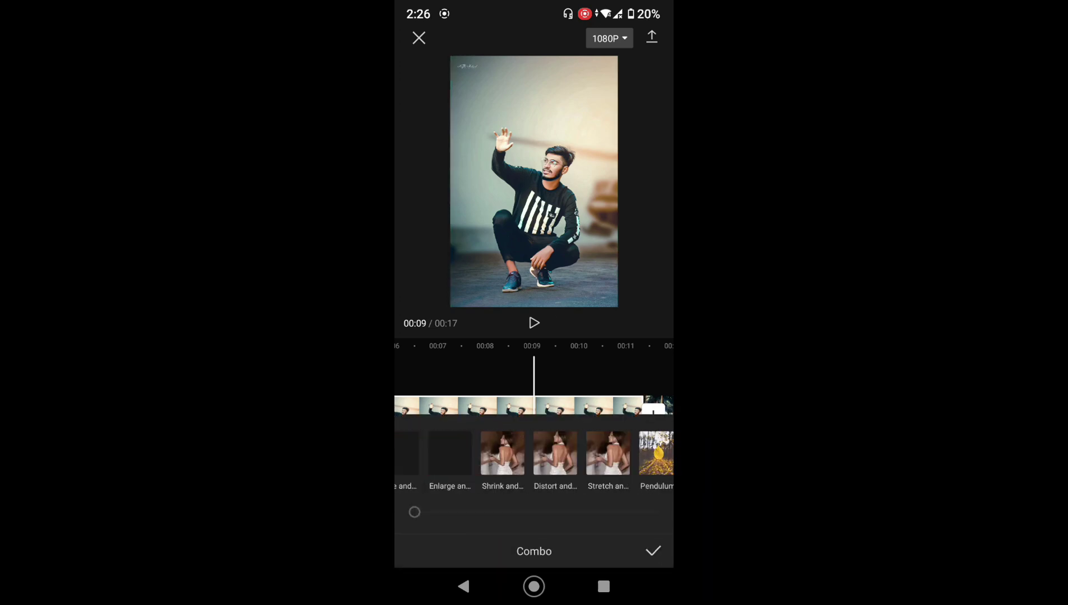
scroll(614, 456, "right", 5)
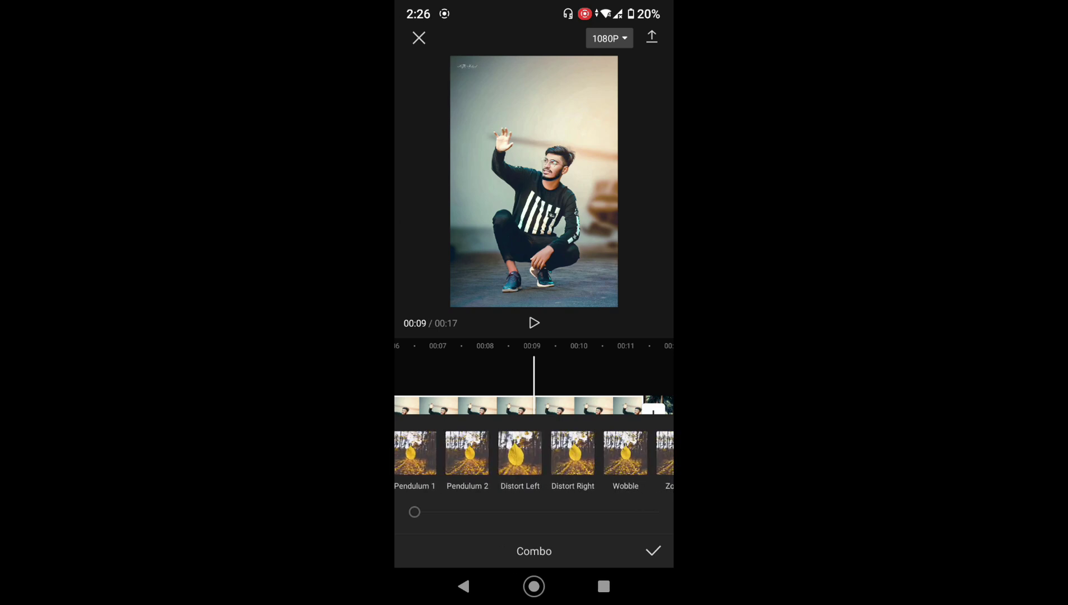
scroll(548, 471, "right", 3)
scroll(534, 454, "right", 10)
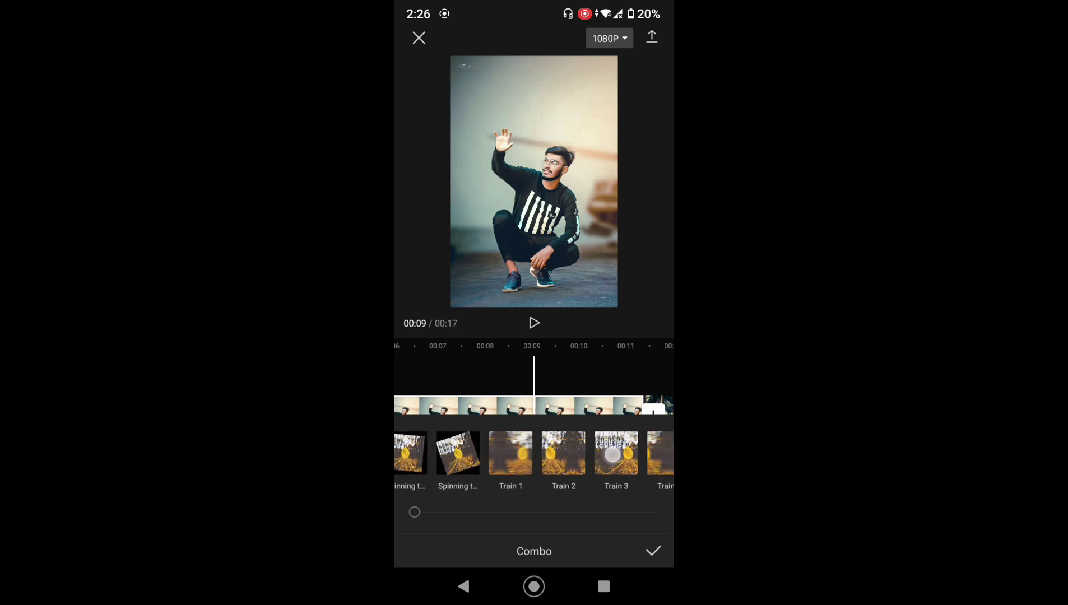
left_click(464, 461)
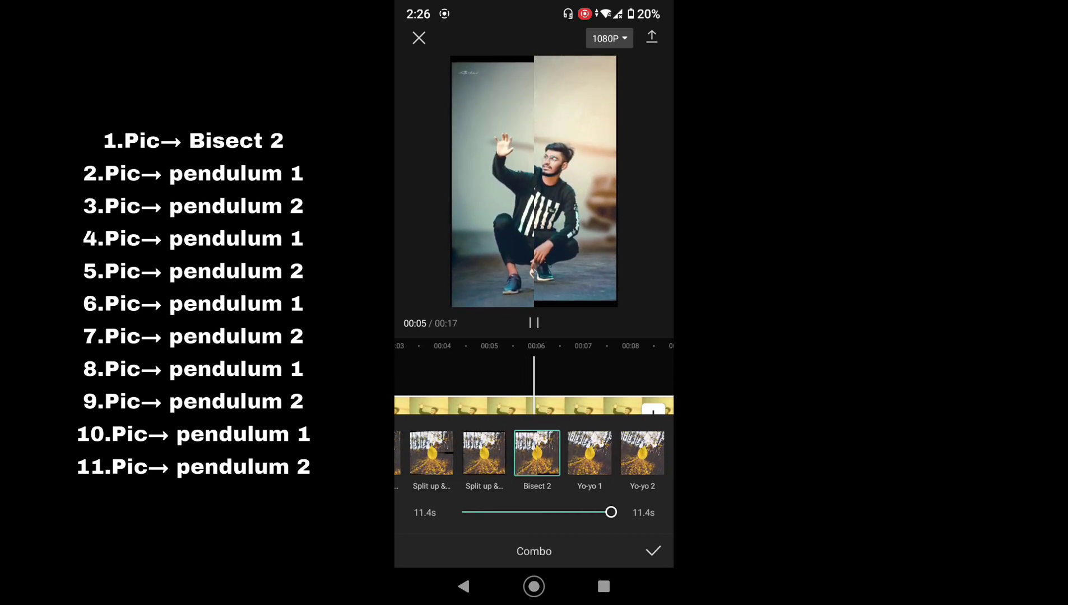
left_click(536, 453)
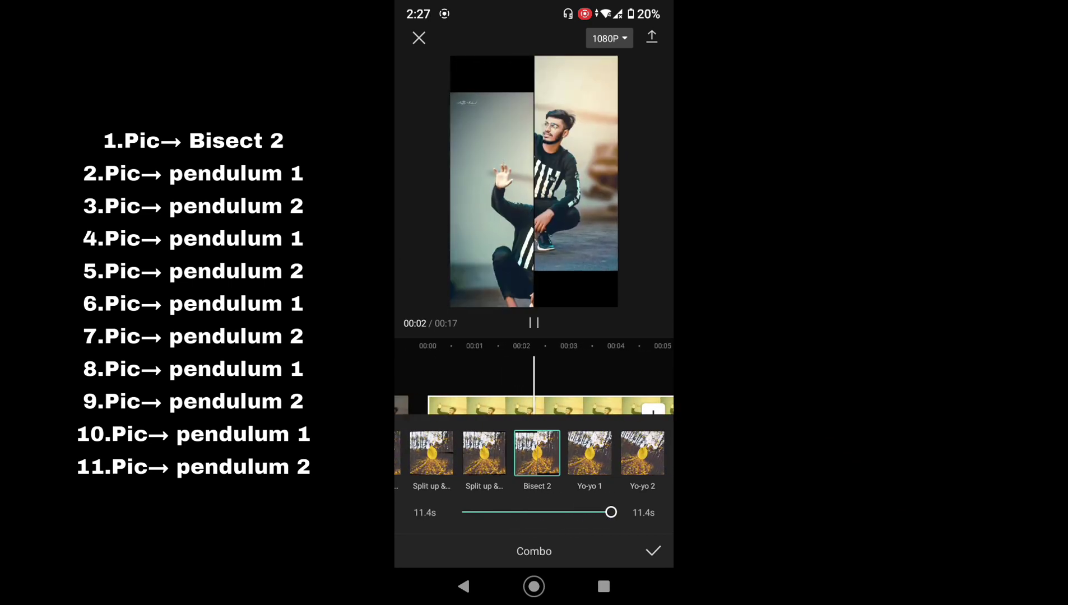
mouse_move(610, 512)
left_mouse_down()
mouse_move(546, 512)
mouse_move(610, 512)
left_mouse_up()
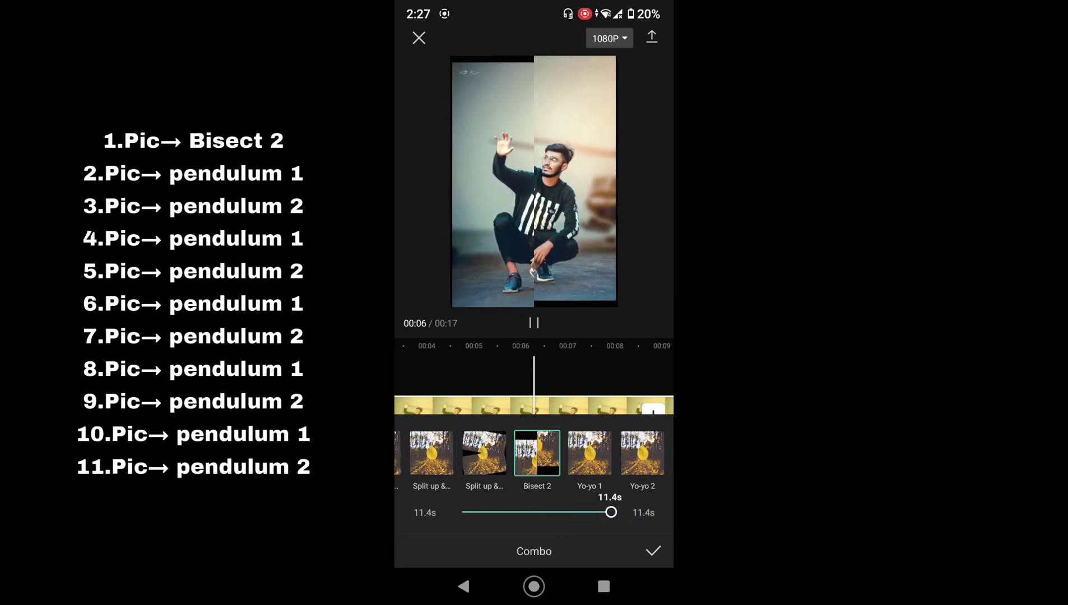
left_click(653, 551)
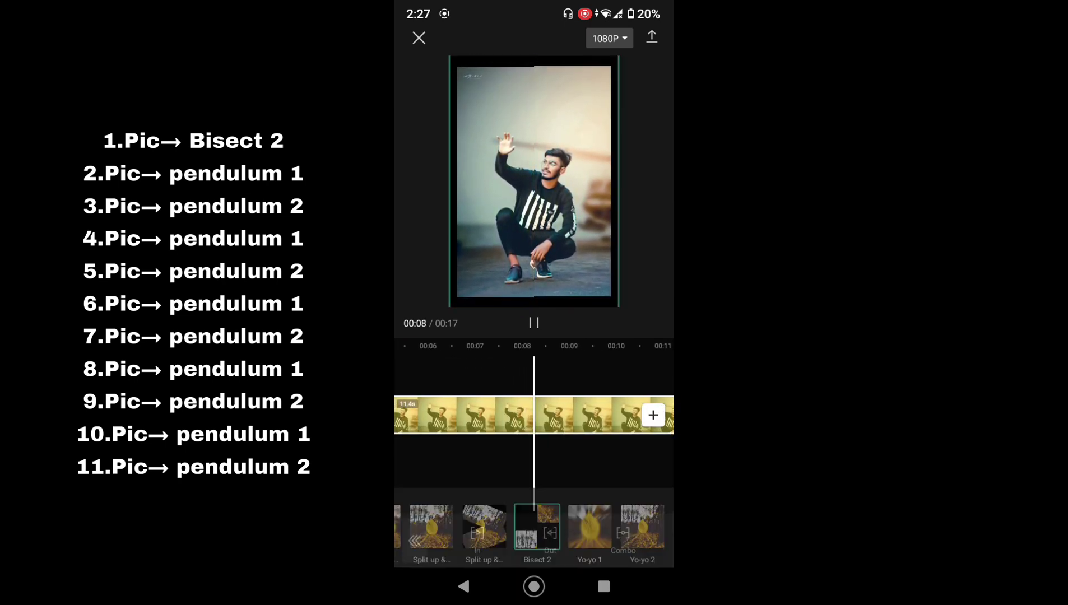
left_click_drag(610, 508, 541, 508)
left_click(542, 493)
Give the 0.7s photo at 00:11 the Pendulum 1 combo animation
left_click(537, 415)
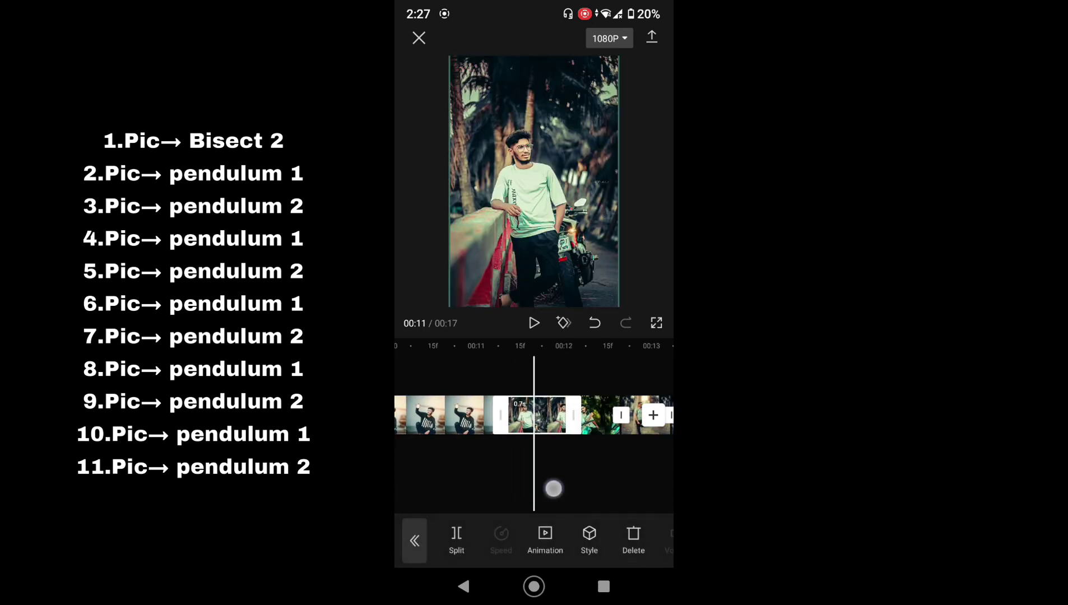
left_click(554, 488)
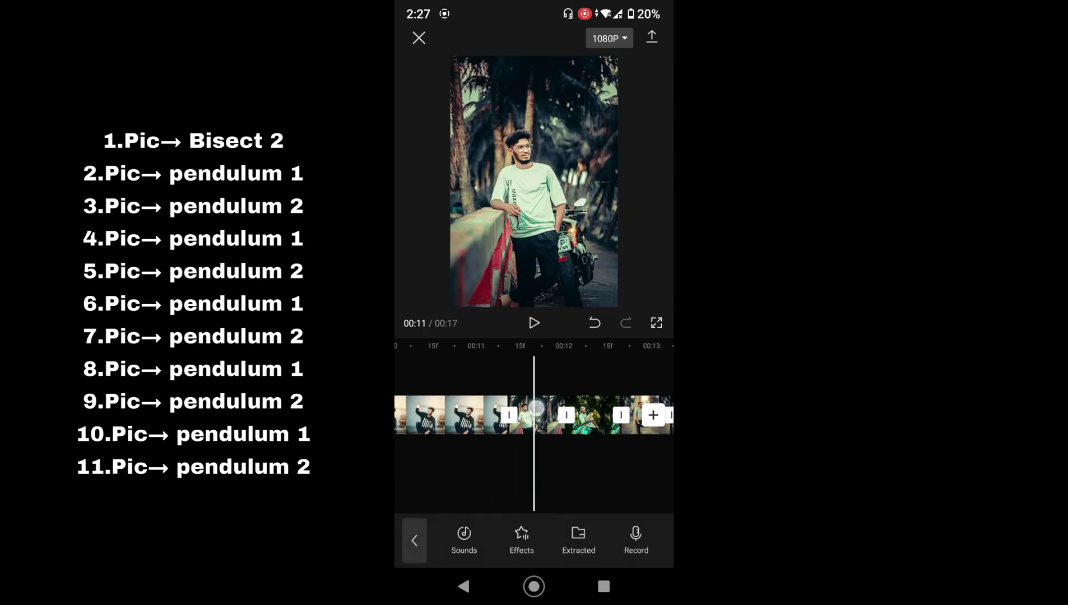
left_click(536, 409)
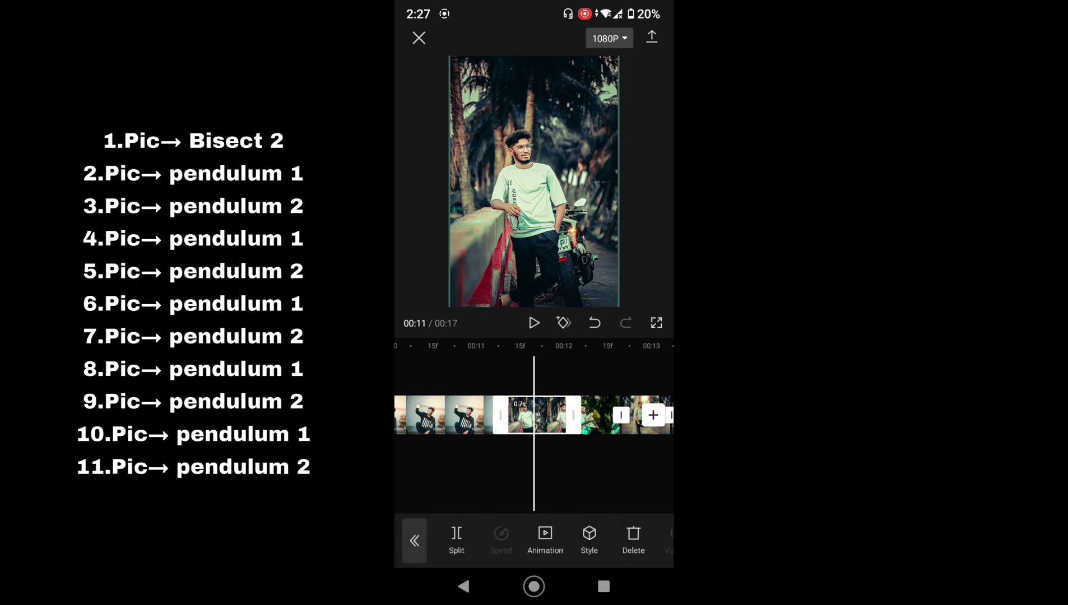
left_click(551, 539)
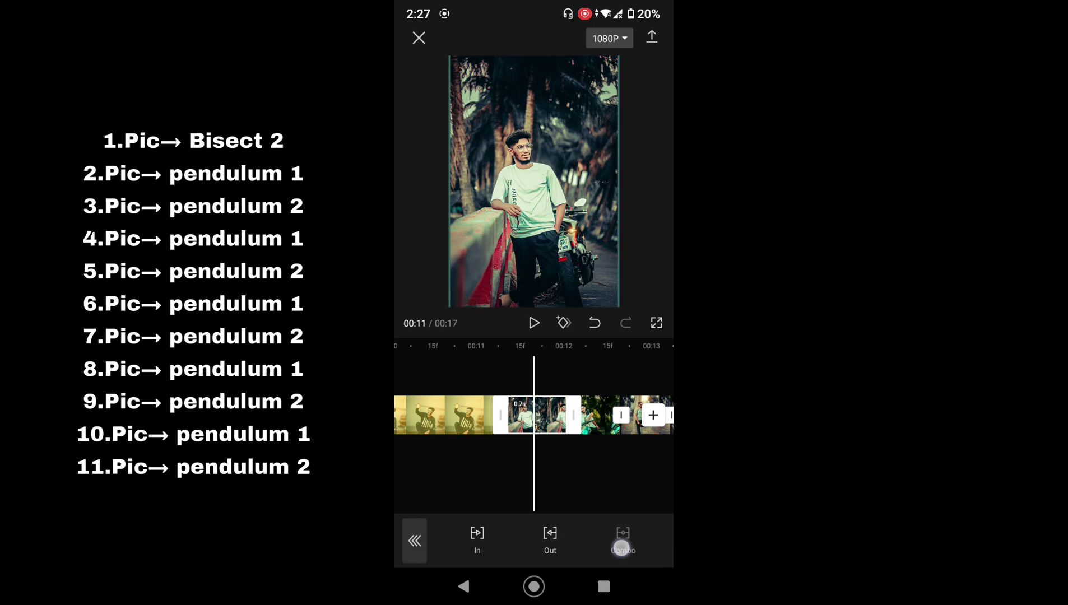
left_click(622, 546)
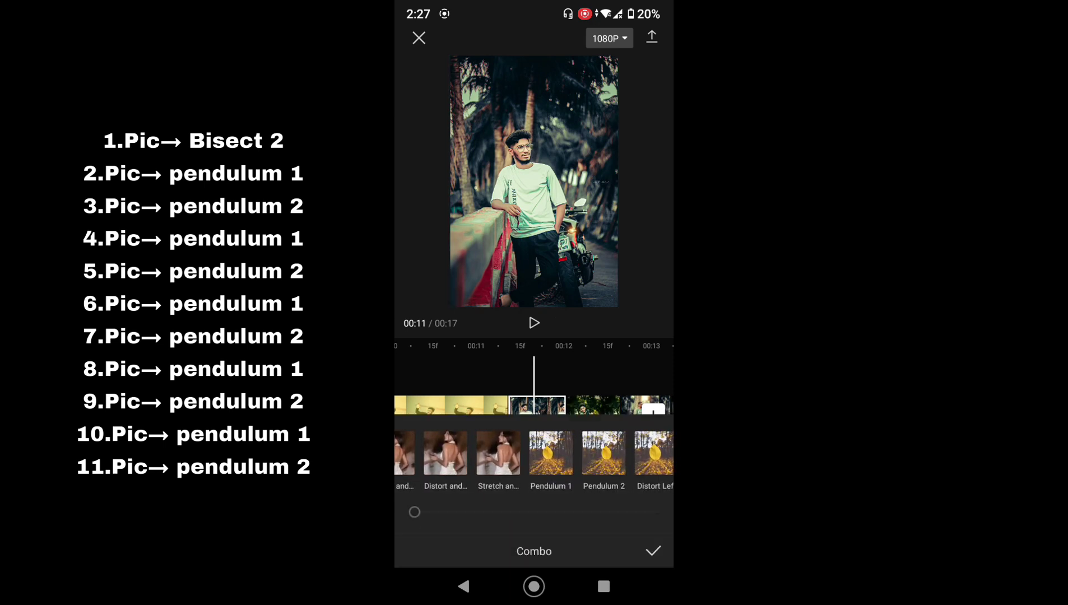
left_click(603, 452)
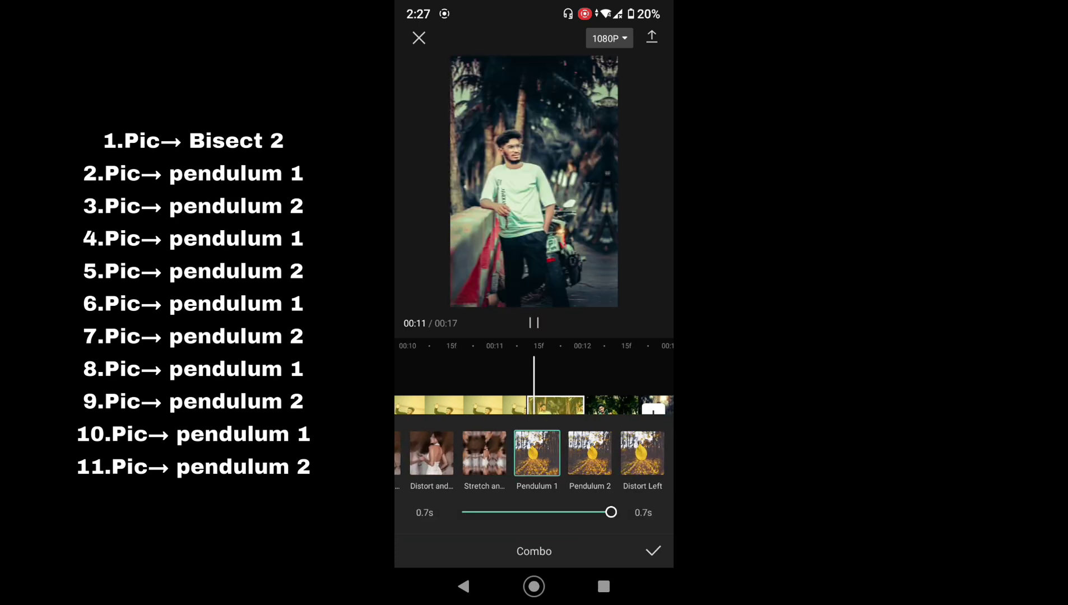
Apply Pendulum 2, Pendulum 1 and Pendulum 2 to the next three photos
left_click(575, 403)
left_click_drag(415, 470, 553, 470)
left_click_drag(563, 462, 524, 462)
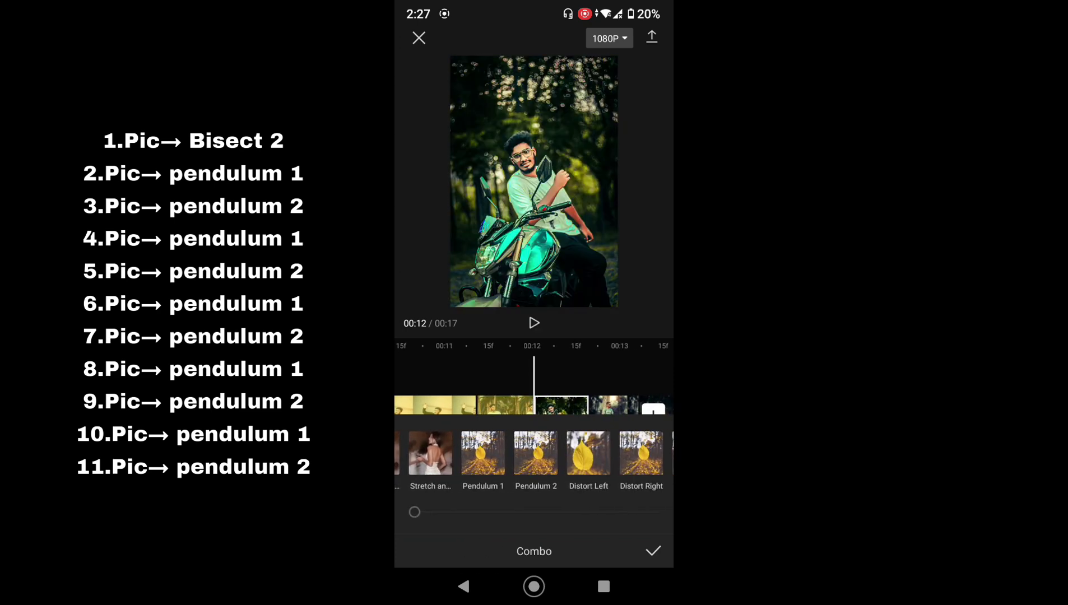
left_click(541, 459)
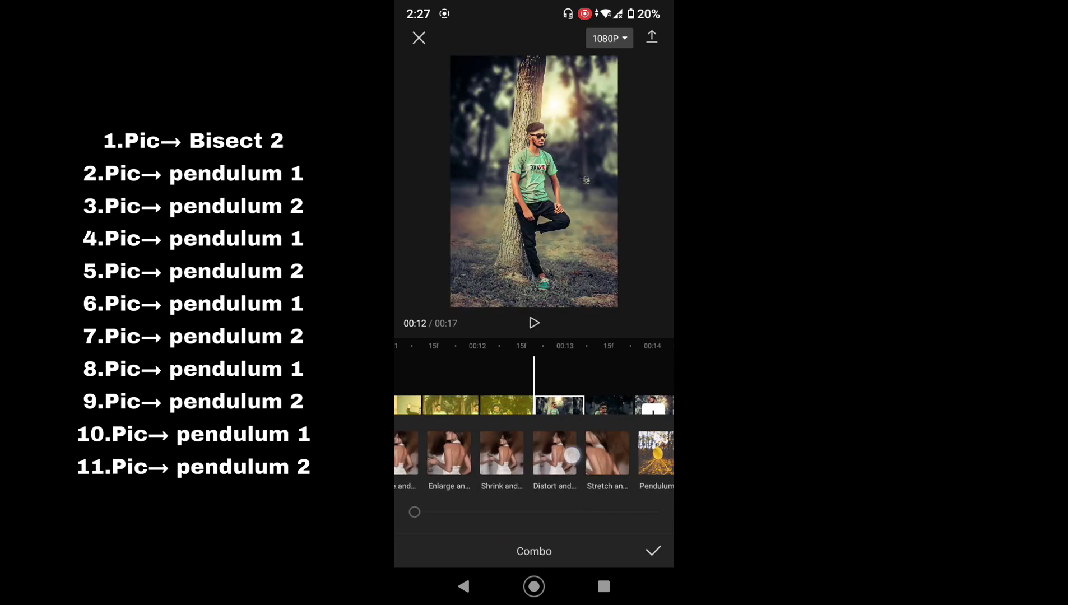
left_click(552, 453)
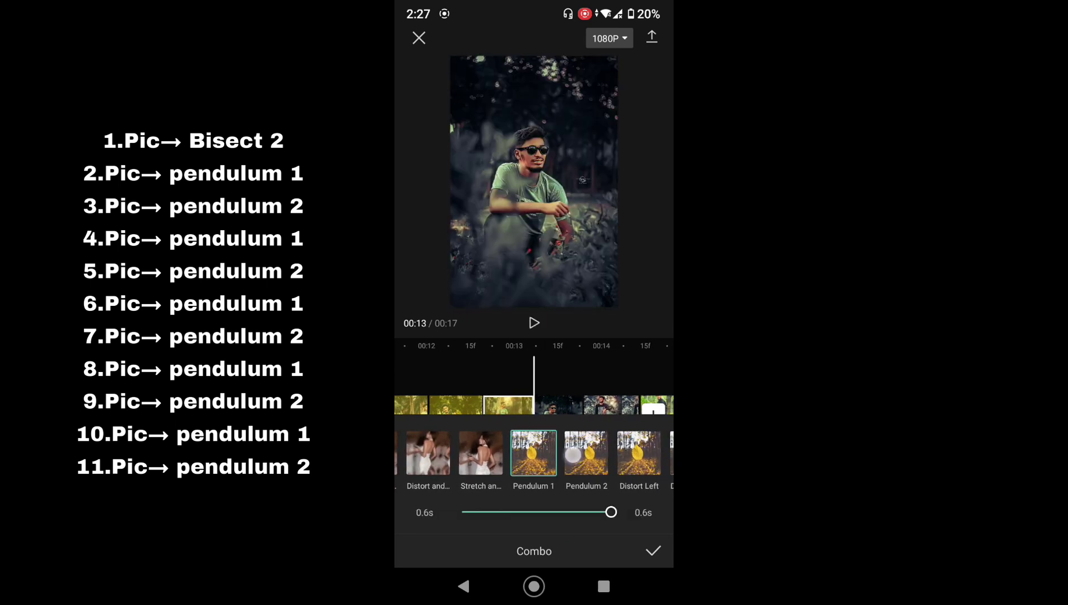
left_click(566, 402)
left_click_drag(616, 454, 476, 453)
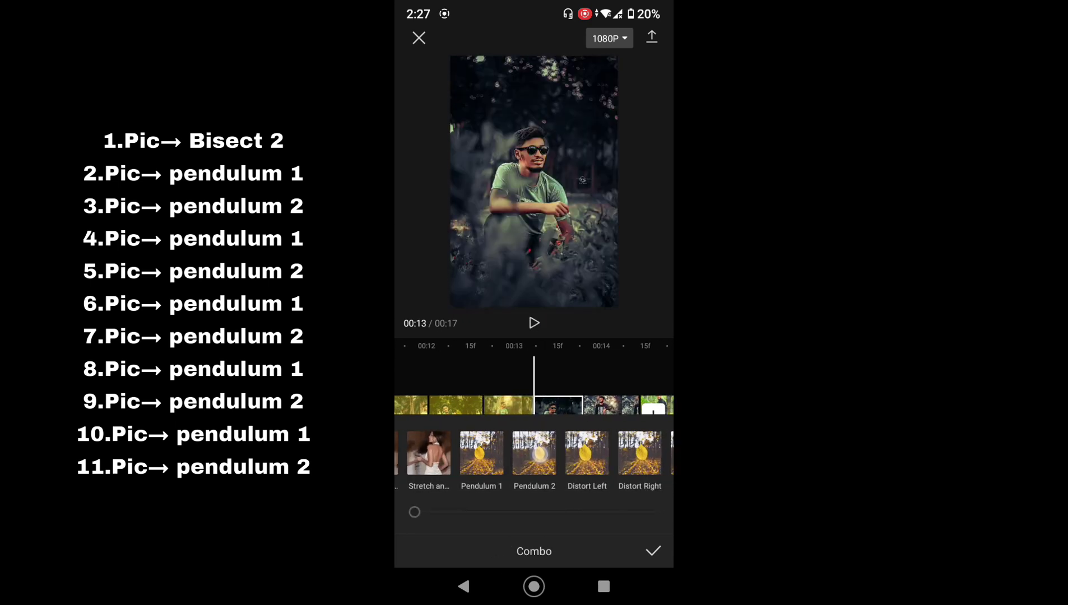
left_click(537, 452)
Continue alternating with Pendulum 1, Pendulum 2 and Pendulum 1 on the following photos
left_click(586, 405)
left_click_drag(617, 454, 476, 453)
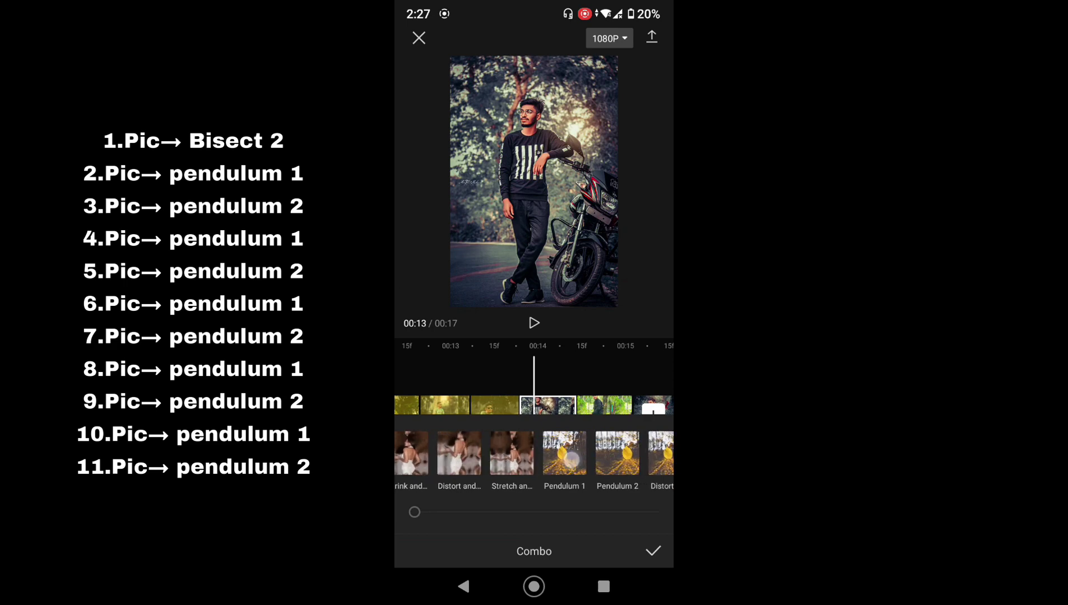
left_click(536, 453)
left_click(552, 404)
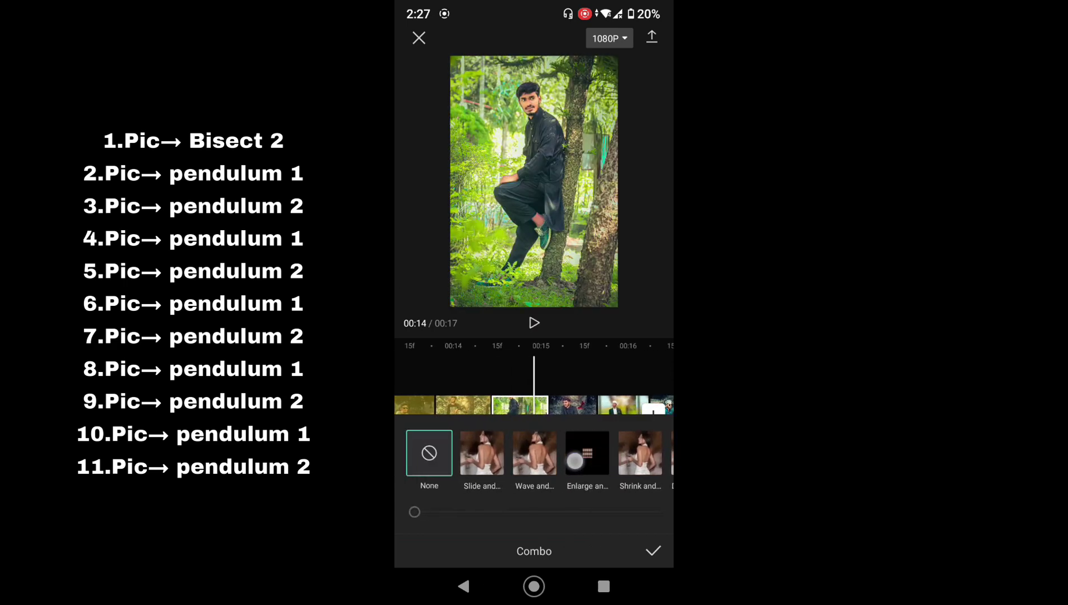
left_click_drag(616, 454, 426, 460)
left_click(533, 453)
left_click(569, 405)
left_click_drag(616, 454, 477, 454)
left_click(534, 453)
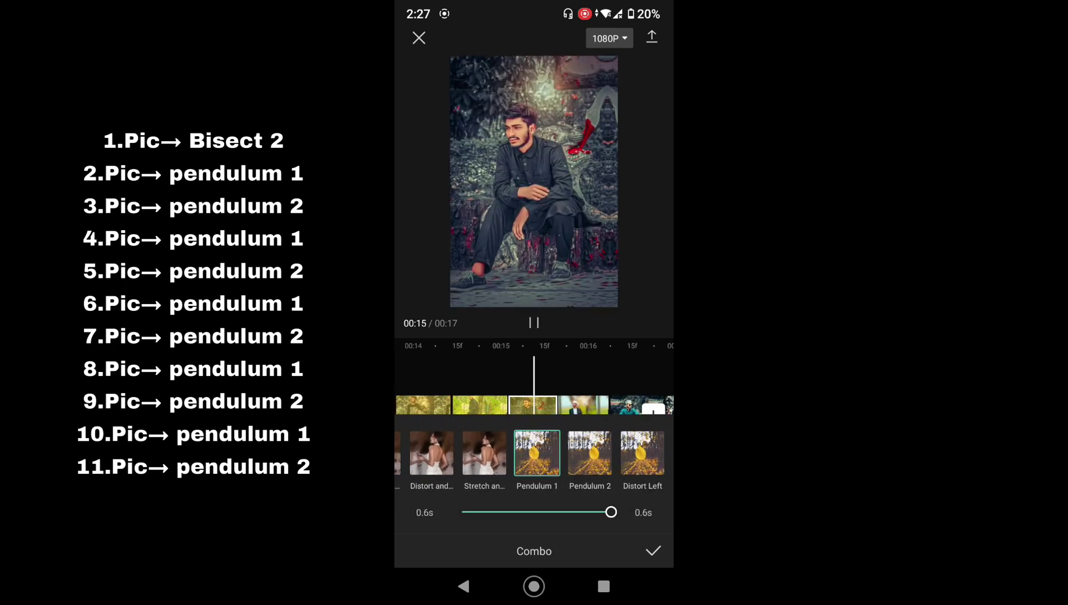
Give the last photo Pendulum 2 and confirm the combo animations
left_click(566, 405)
left_click_drag(616, 454, 477, 454)
left_click(484, 452)
left_click(566, 405)
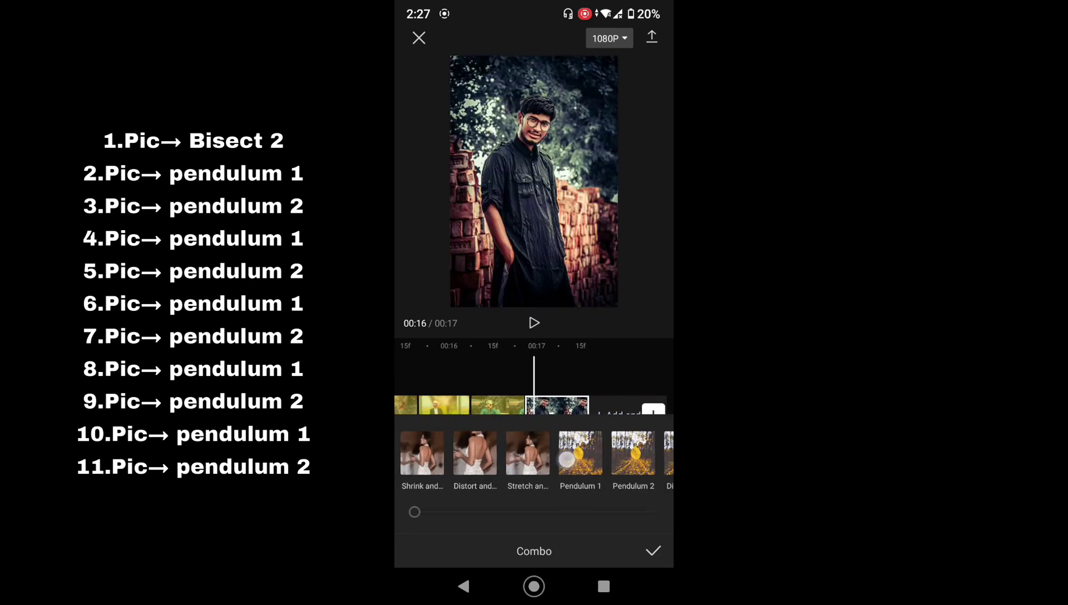
left_click(536, 452)
mouse_move(616, 453)
left_mouse_down()
mouse_move(561, 454)
mouse_move(616, 474)
left_mouse_up()
left_click(653, 551)
mouse_move(445, 453)
left_mouse_down()
mouse_move(617, 476)
mouse_move(553, 486)
mouse_move(584, 467)
mouse_move(550, 455)
mouse_move(581, 451)
left_mouse_up()
scroll(531, 476, "up", 3)
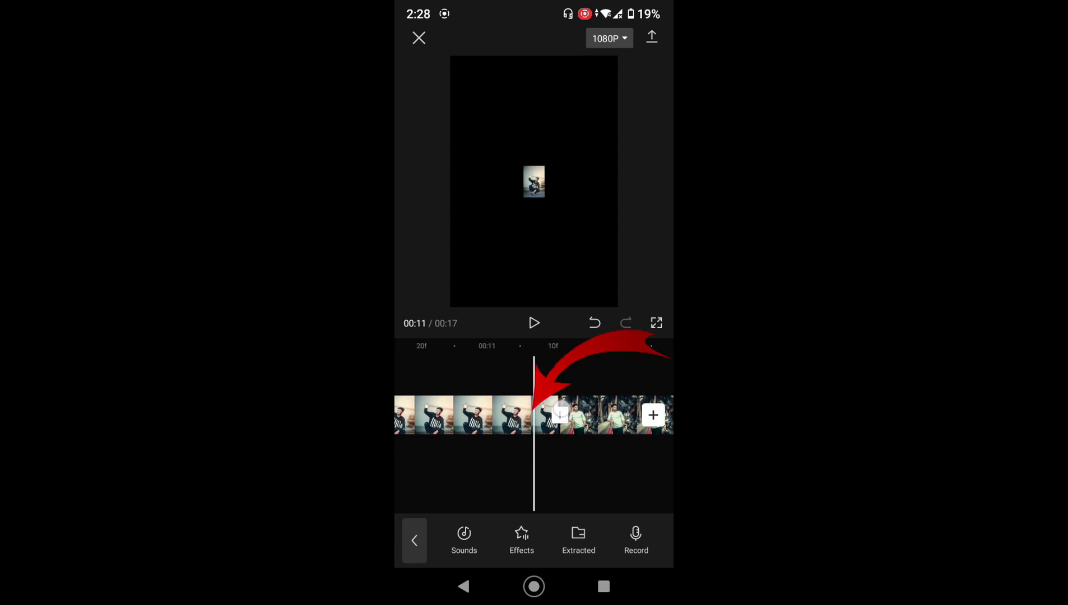
Add 0.2s Camera > Pull in transitions at the cuts between the photo clips
left_click_drag(549, 415, 536, 414)
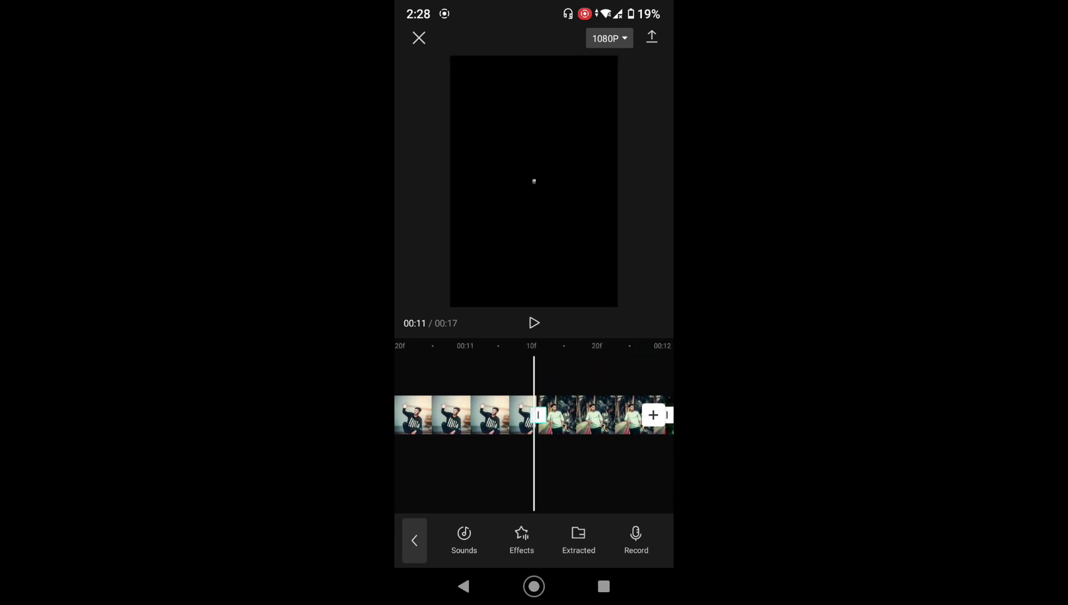
left_click(539, 414)
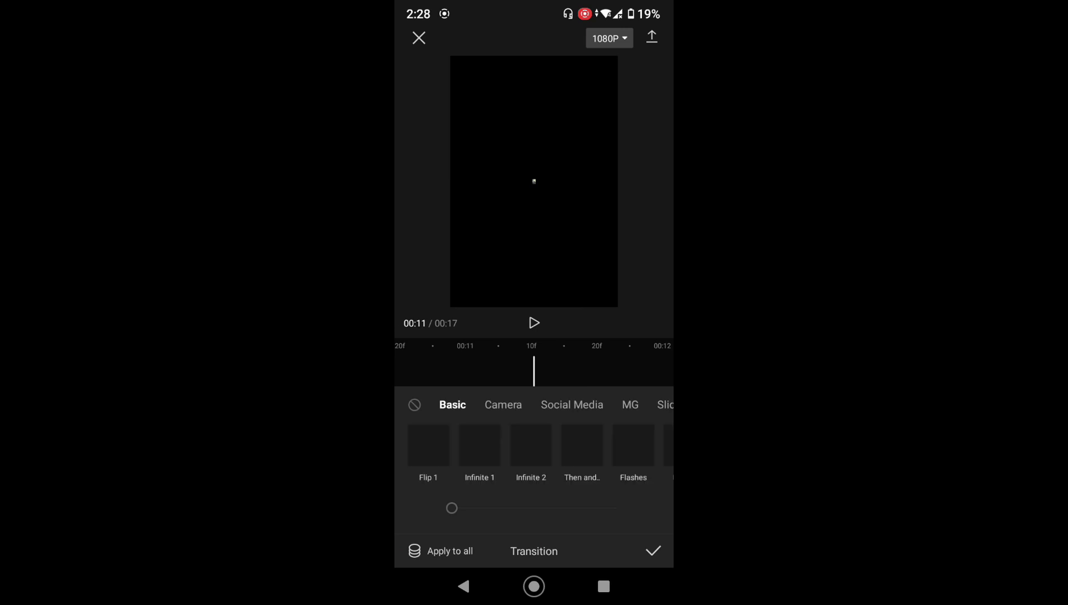
left_click(502, 405)
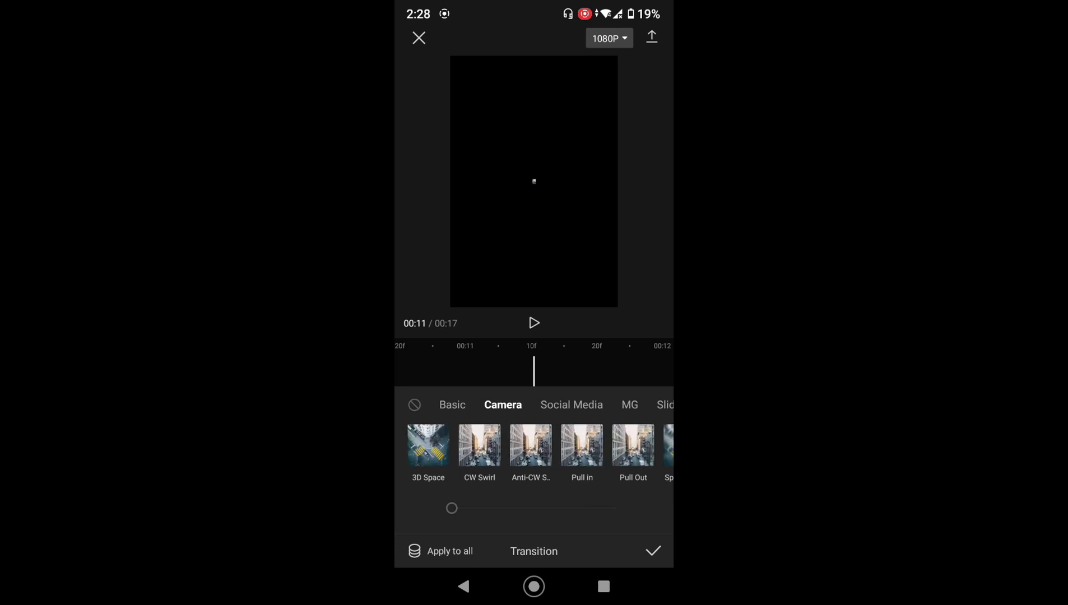
left_click(582, 445)
left_click(648, 552)
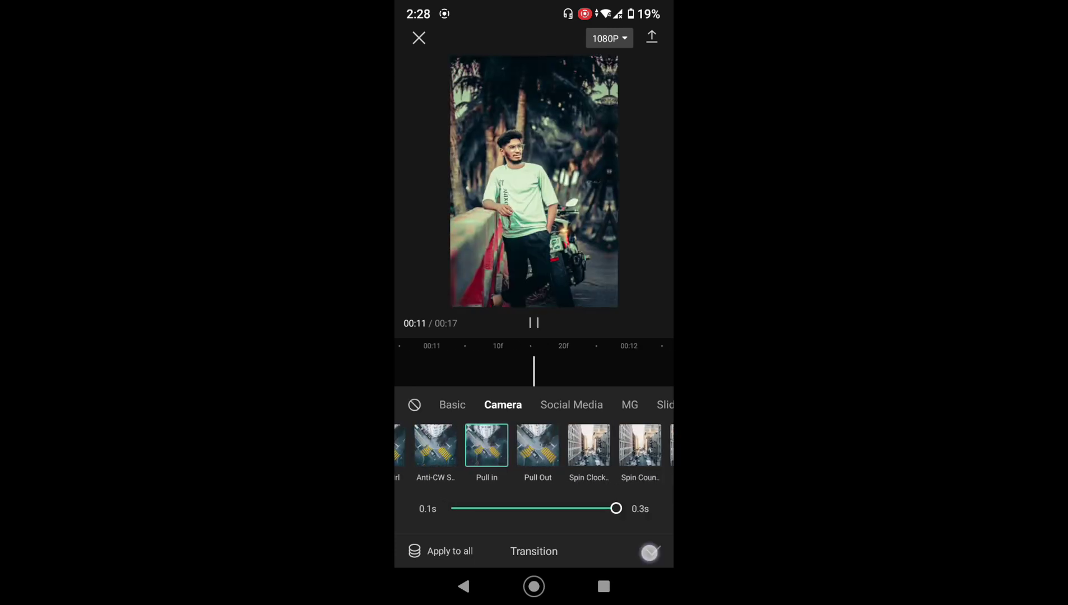
mouse_move(636, 483)
left_mouse_down()
mouse_move(631, 469)
mouse_move(591, 469)
left_mouse_up()
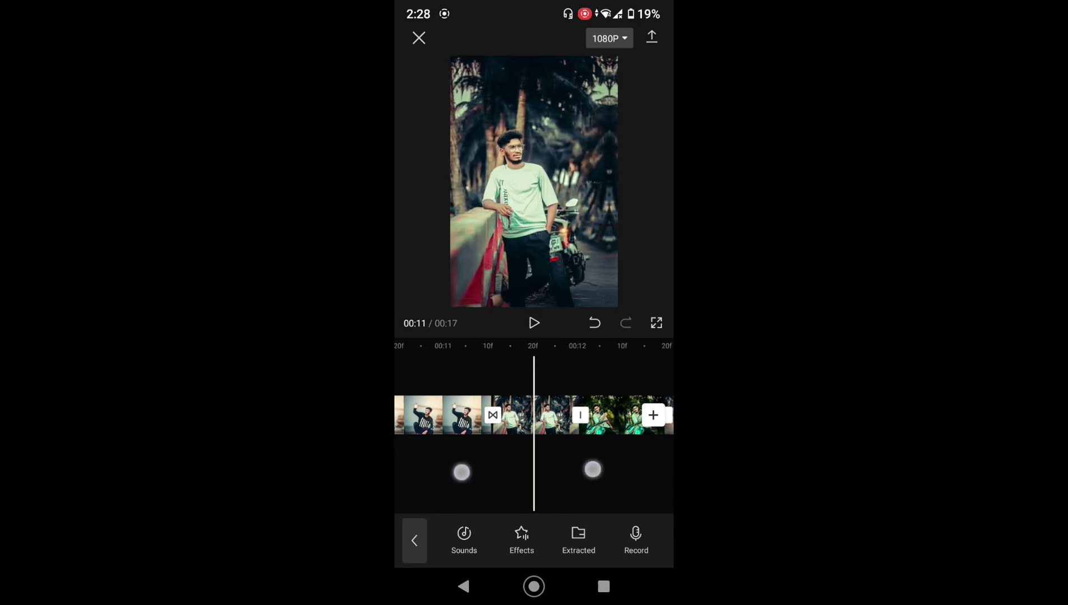
left_click(581, 414)
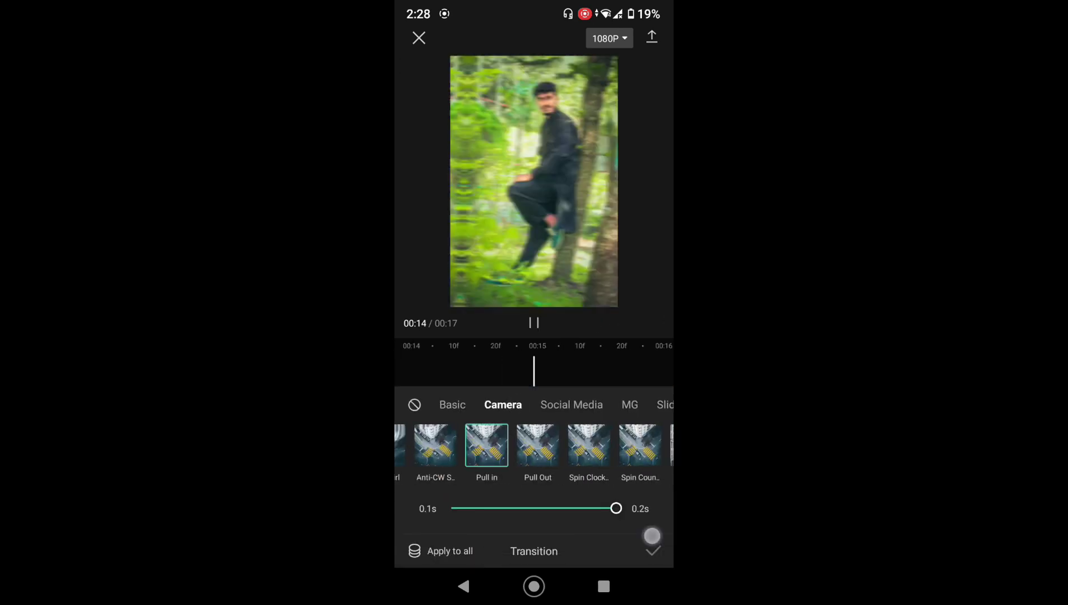
left_click(653, 551)
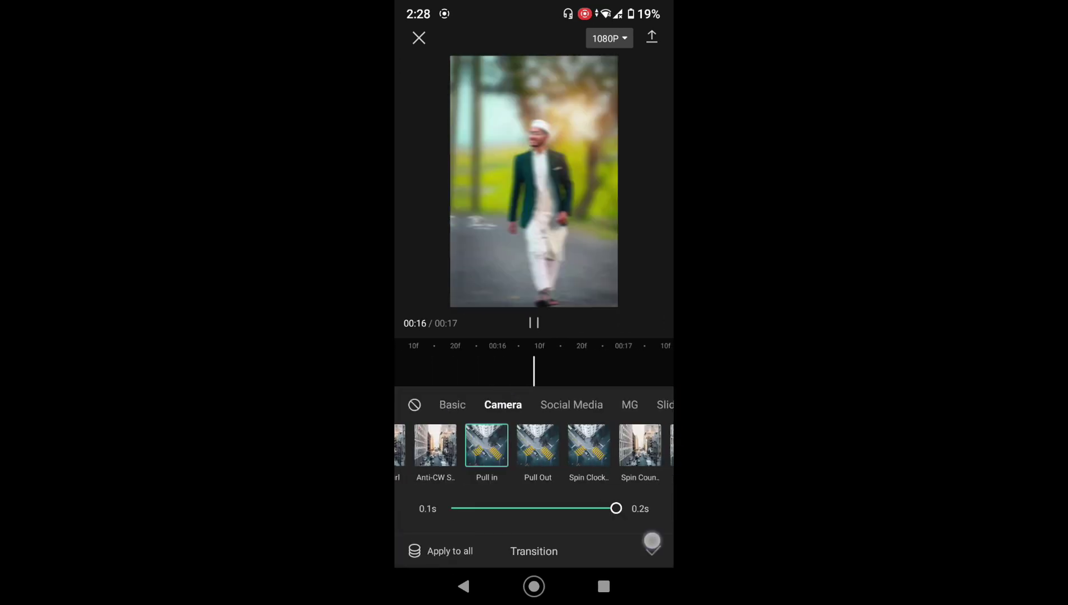
mouse_move(567, 476)
left_mouse_down()
mouse_move(595, 476)
mouse_move(570, 467)
mouse_move(583, 464)
left_mouse_up()
scroll(526, 468, "down", 2)
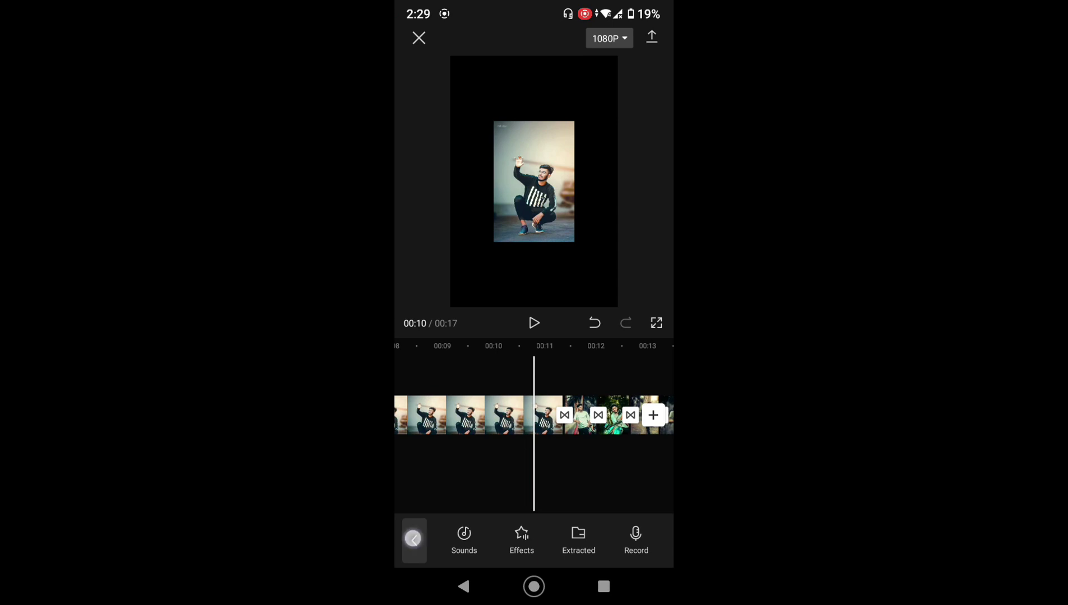
Apply the Trending Black Flash video effect at the start of the slideshow
left_click(414, 539)
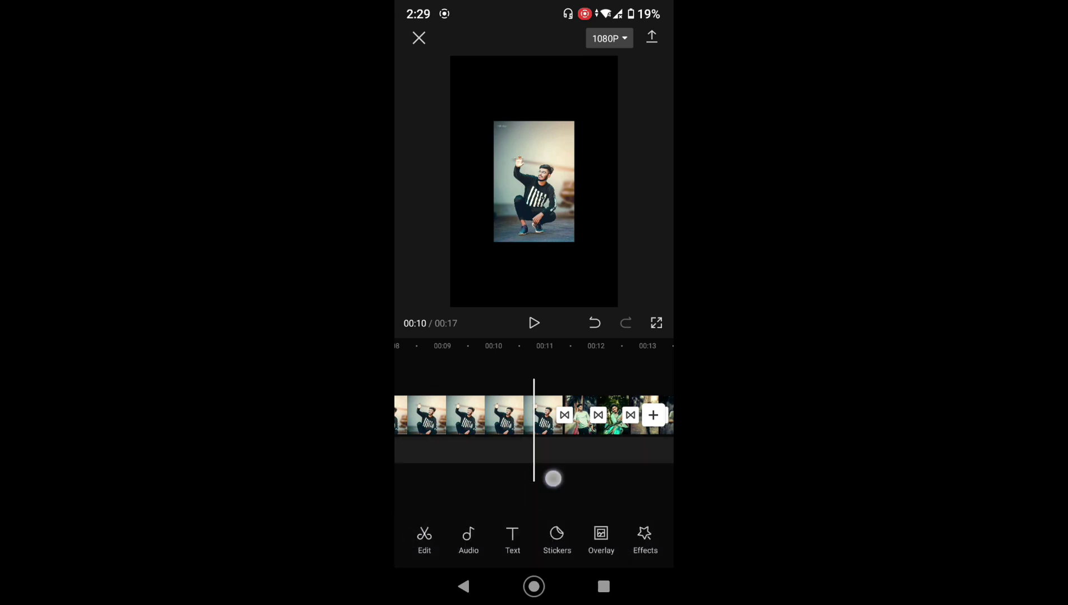
left_click_drag(553, 478, 593, 476)
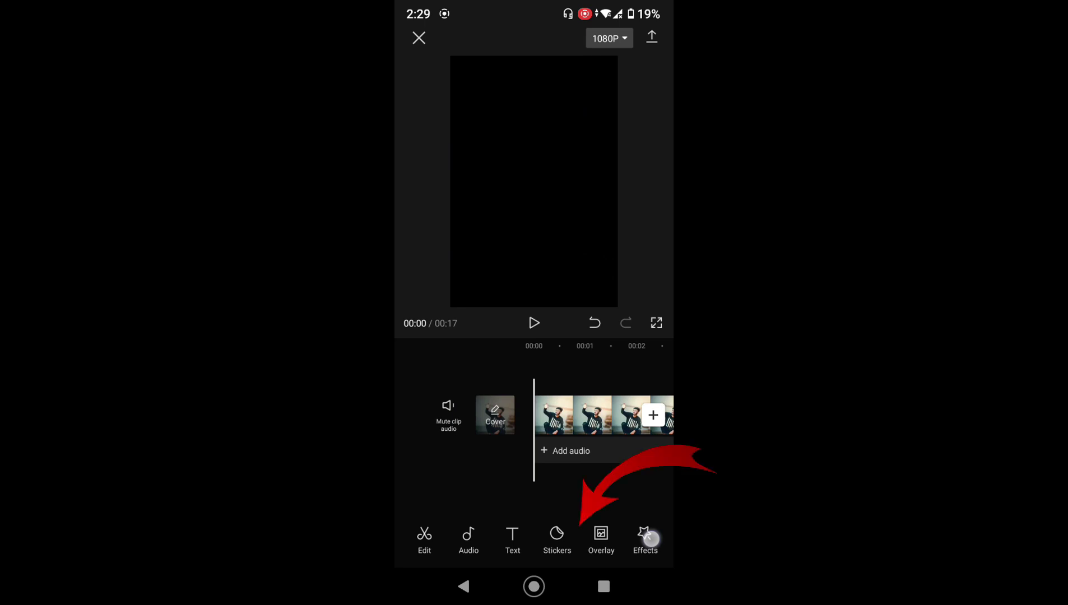
mouse_move(651, 539)
left_mouse_down()
mouse_move(576, 543)
mouse_move(586, 536)
left_mouse_up()
left_click(586, 539)
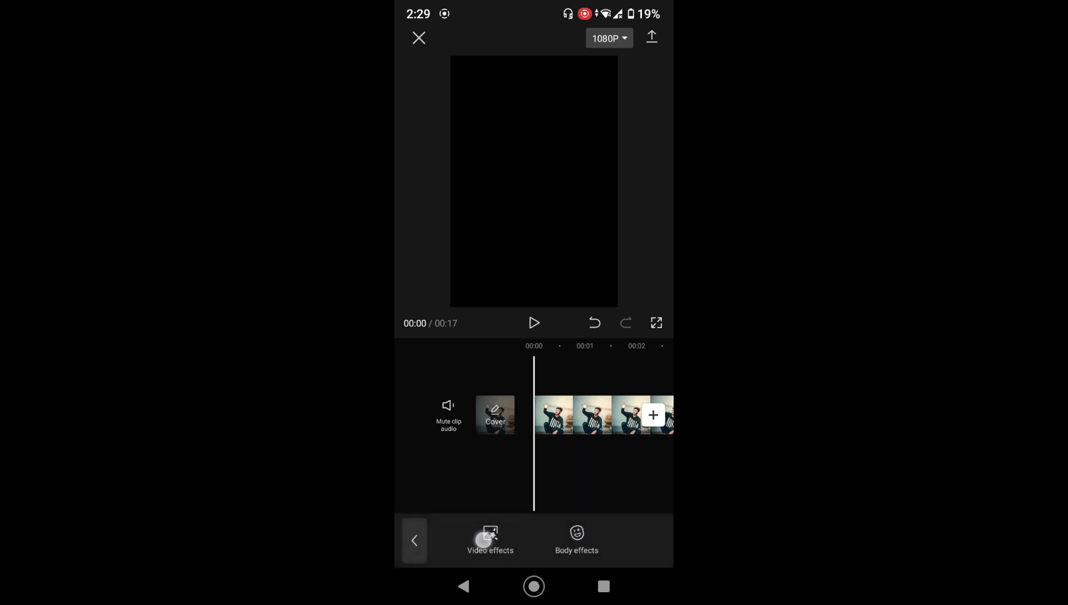
left_click(483, 539)
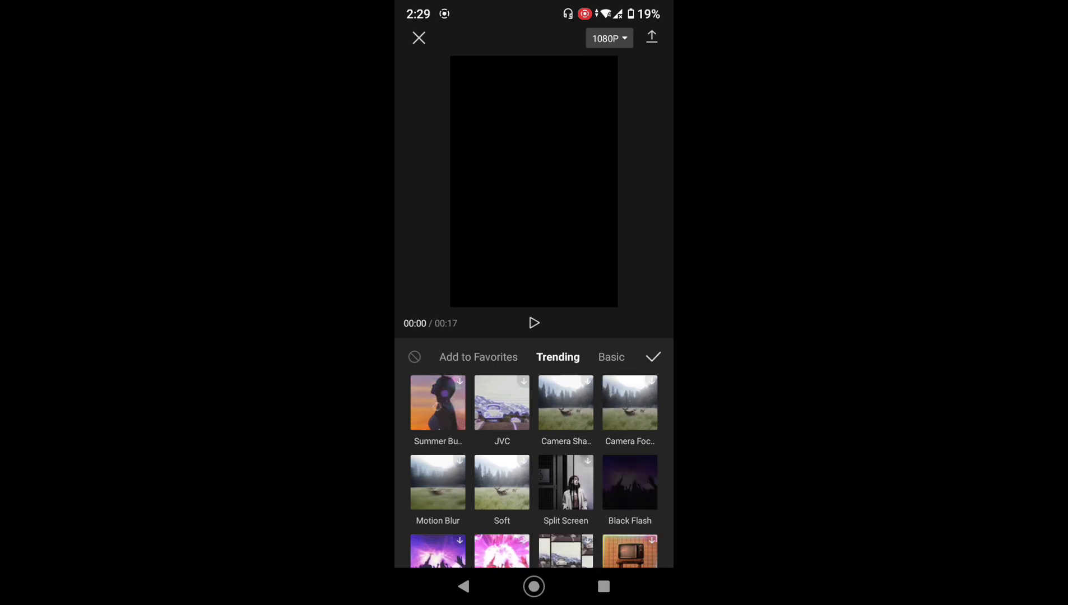
left_click(630, 482)
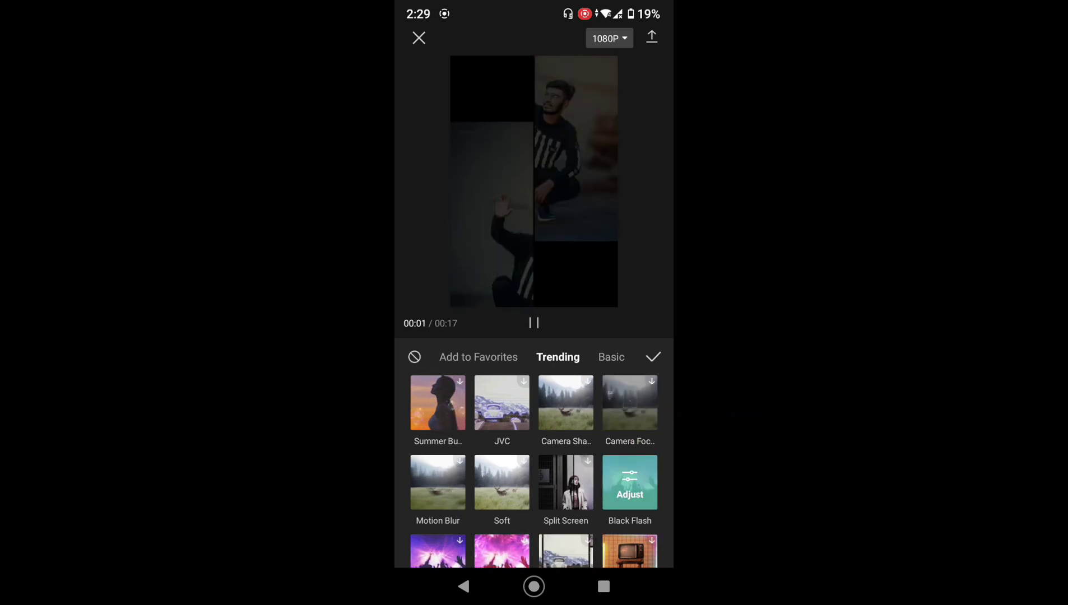
left_click(653, 357)
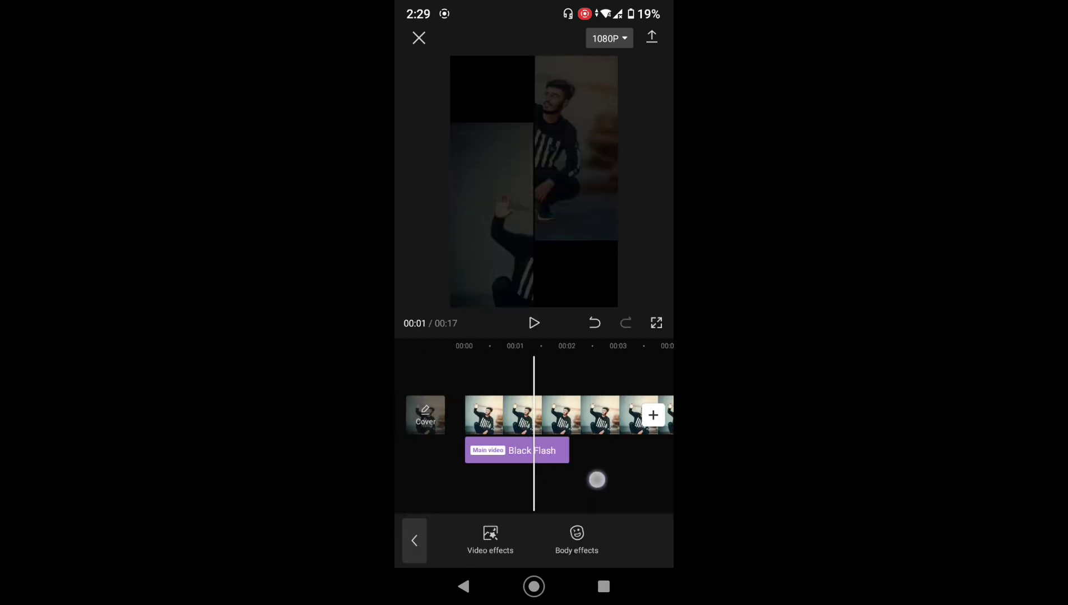
Stretch the Black Flash effect so it ends around 00:11
left_click_drag(624, 483, 575, 475)
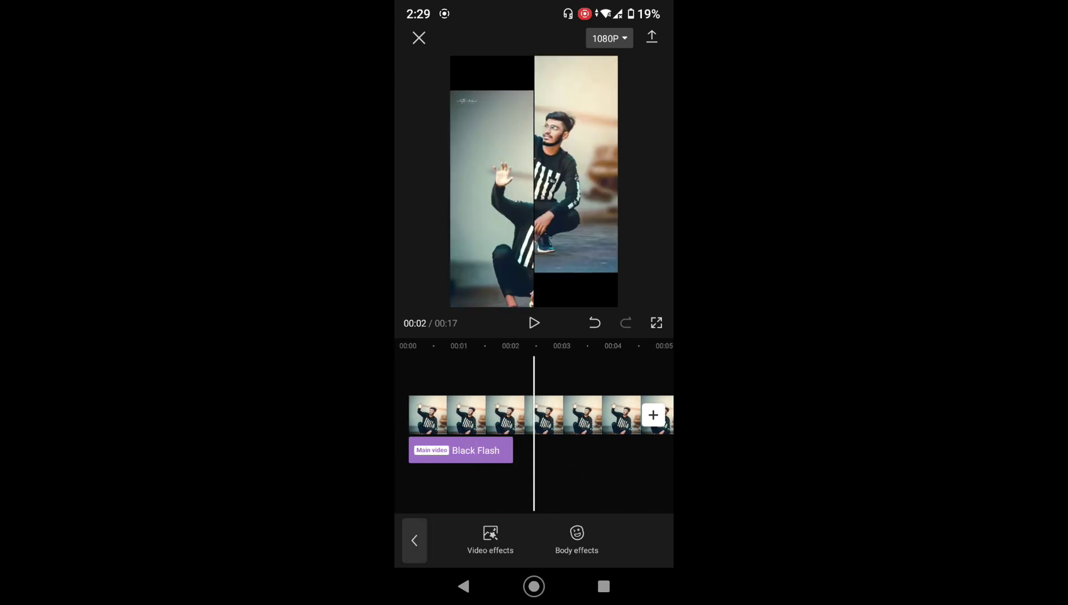
mouse_move(521, 450)
left_mouse_down()
mouse_move(632, 470)
mouse_move(584, 479)
left_mouse_up()
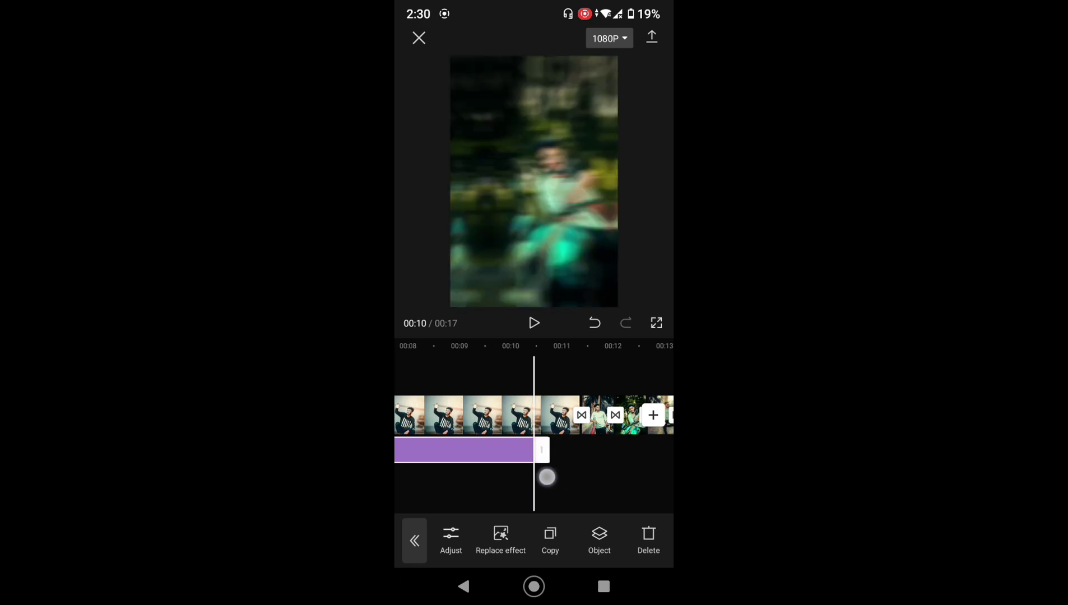
left_click_drag(597, 479, 591, 480)
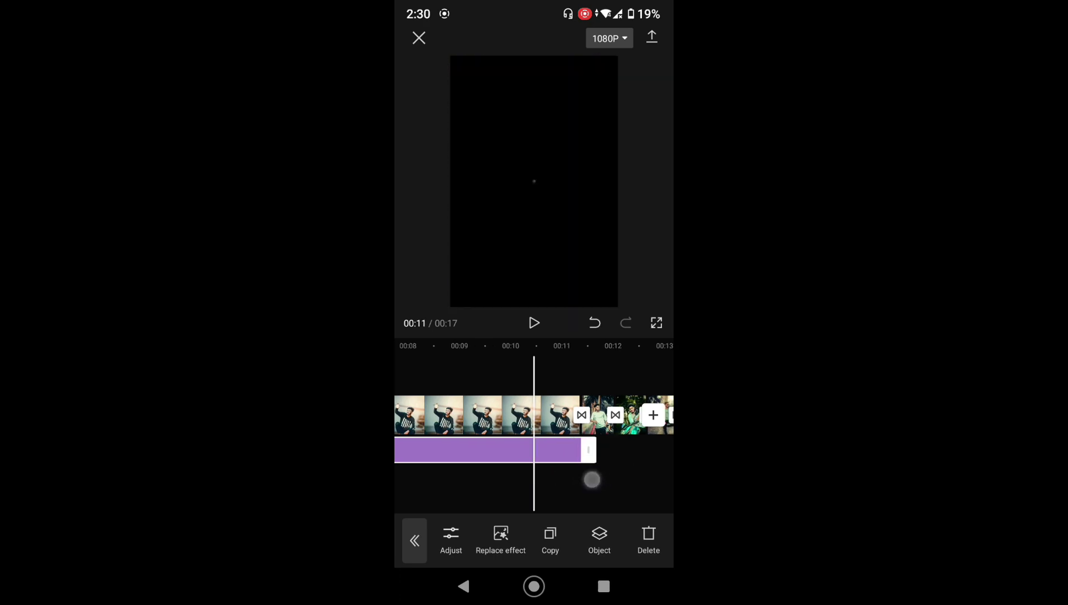
left_click(634, 473)
scroll(613, 483, "left", 10)
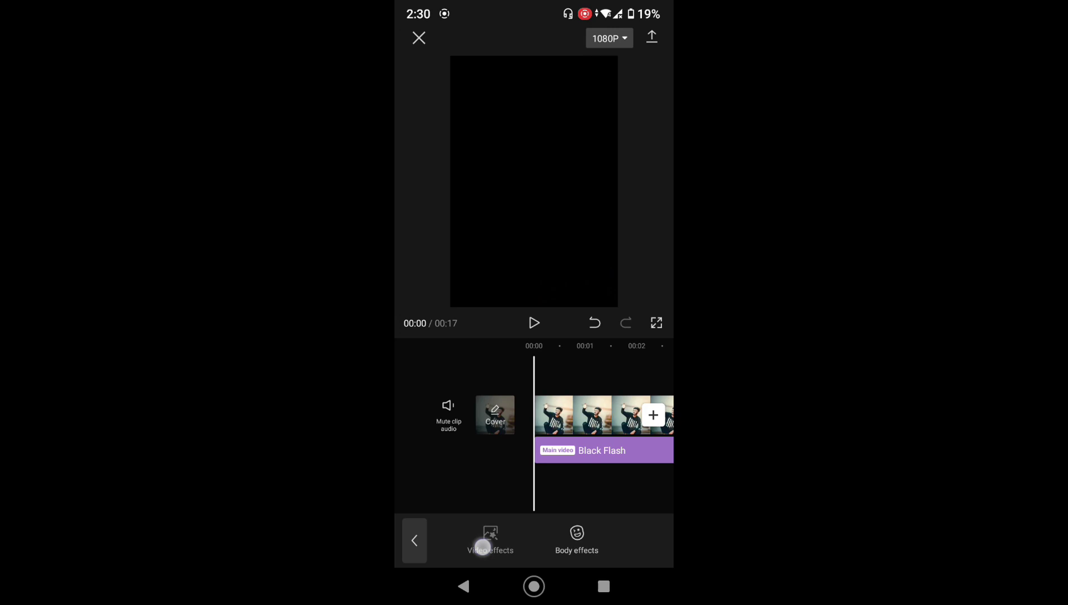
Add the Firefly effect from the Details category, spanning 00:00 to 00:17
left_click(490, 538)
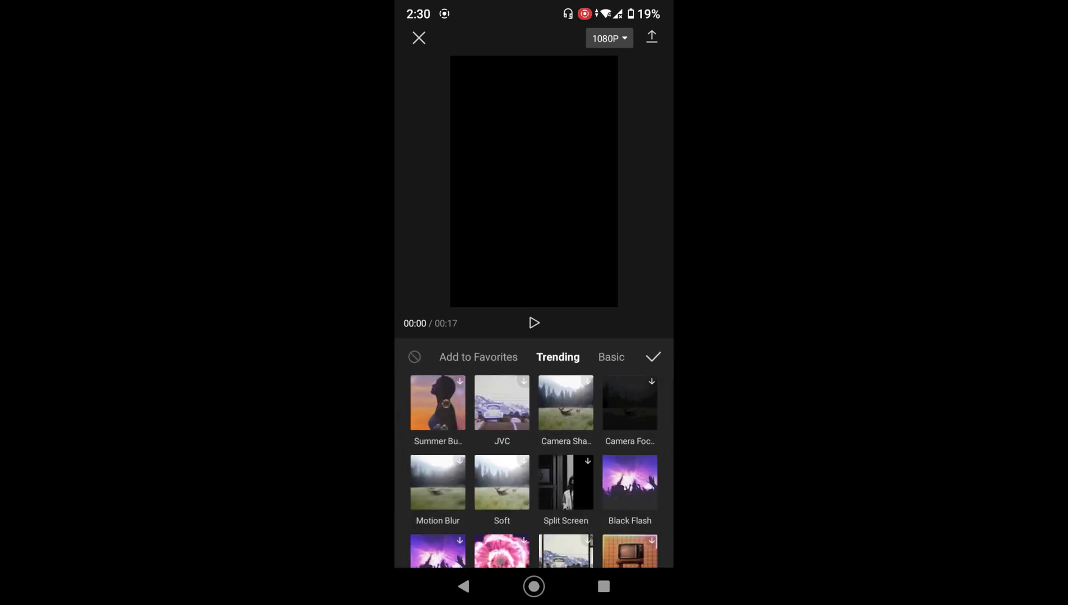
left_click_drag(621, 367, 533, 379)
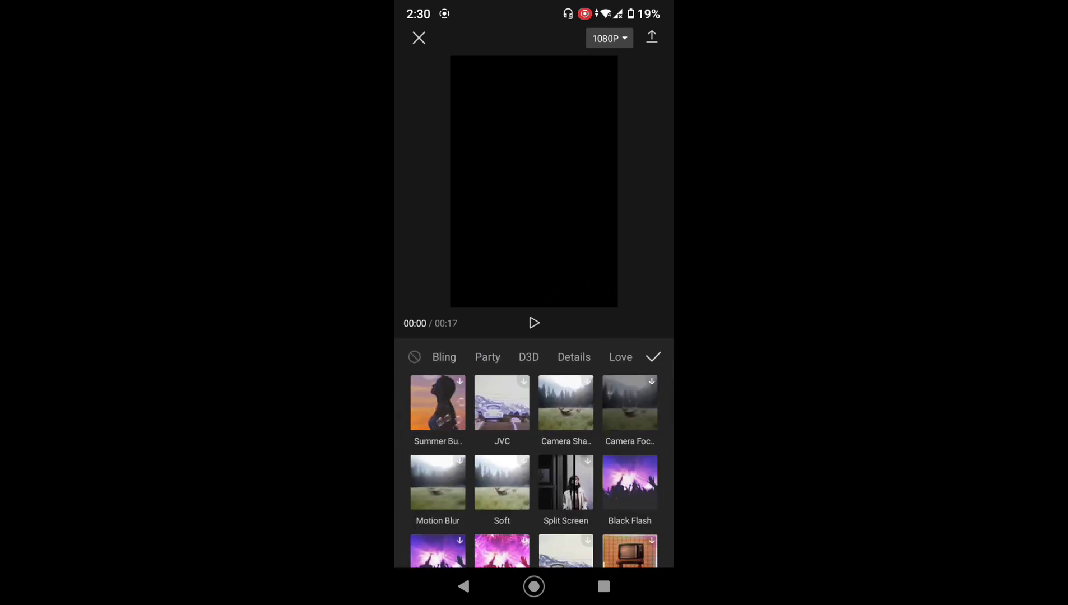
left_click(529, 356)
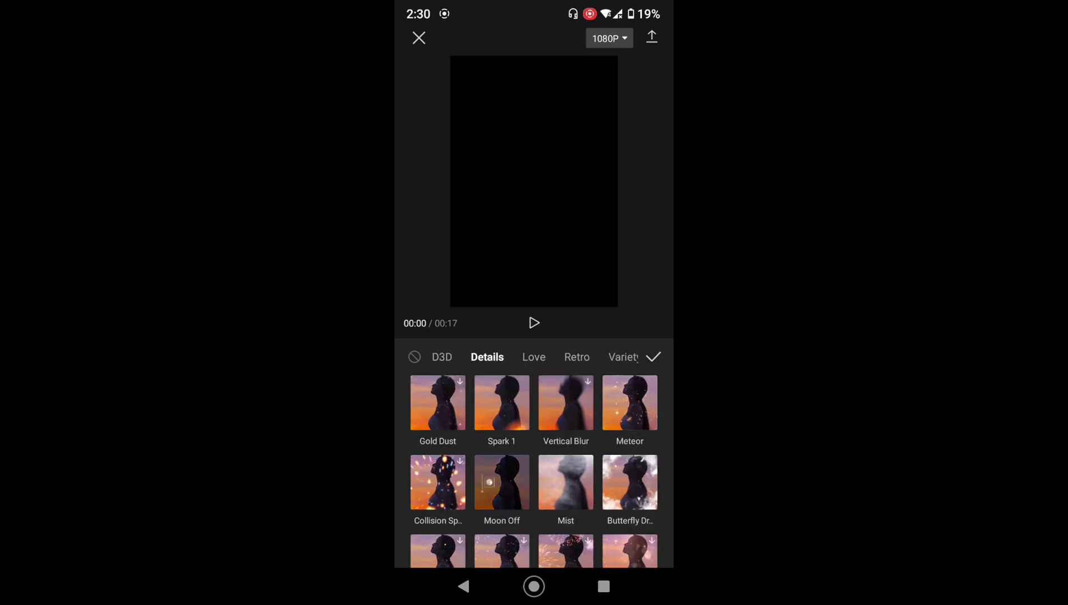
scroll(569, 482, "down", 5)
scroll(564, 540, "down", 5)
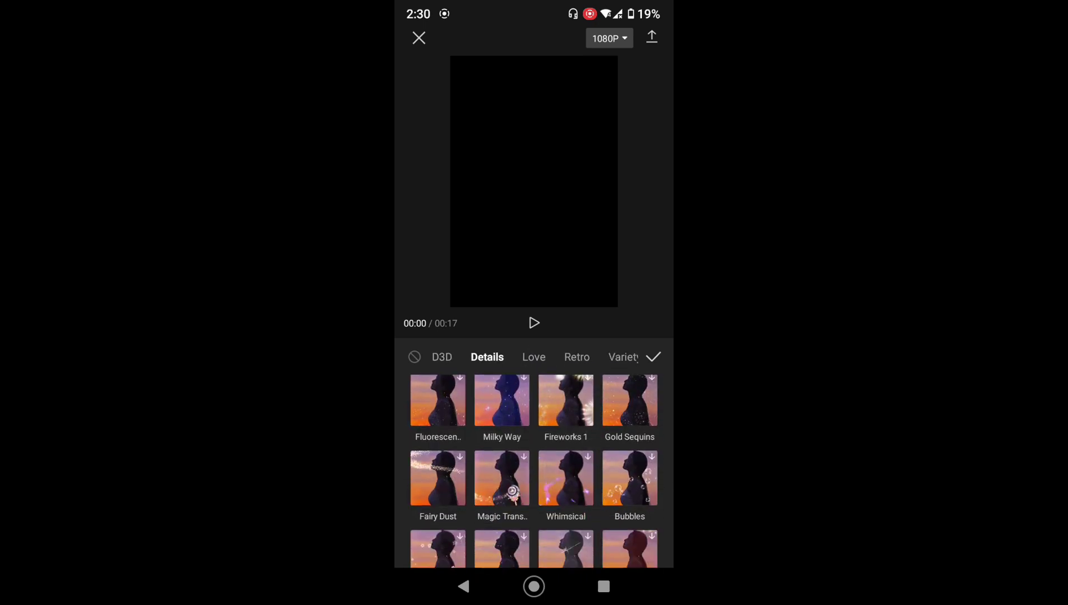
scroll(589, 465, "down", 3)
left_click(504, 409)
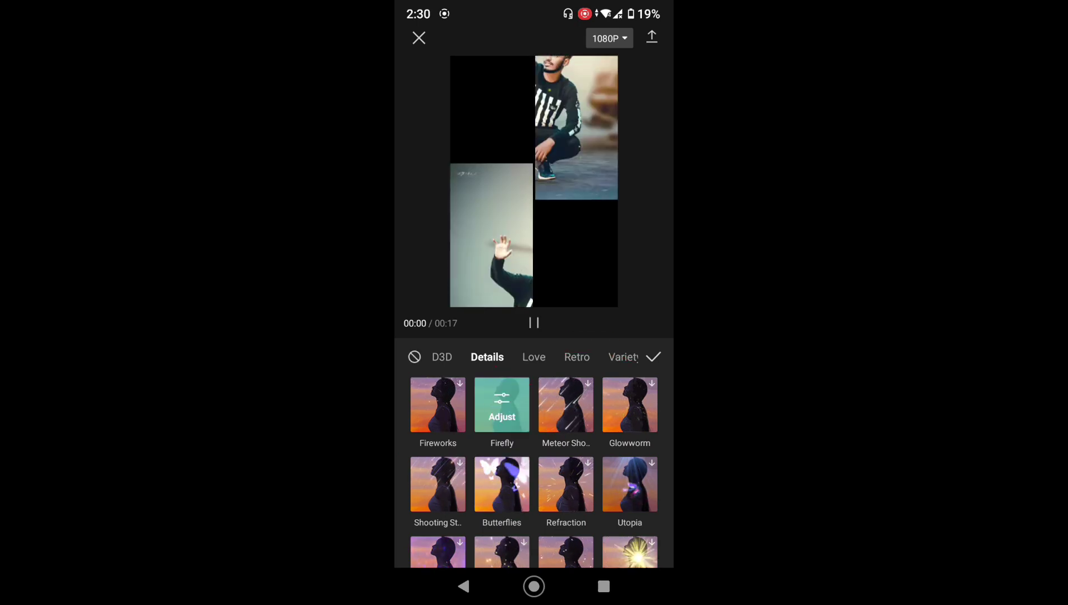
left_click(653, 357)
mouse_move(612, 506)
left_mouse_down()
mouse_move(649, 488)
mouse_move(641, 478)
left_mouse_up()
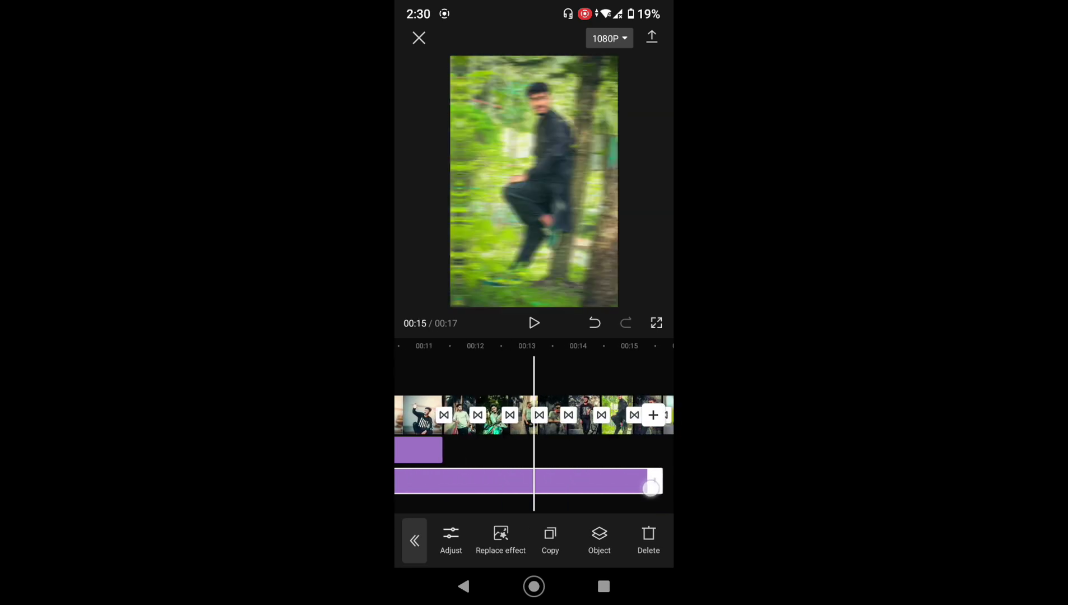
left_click(563, 492)
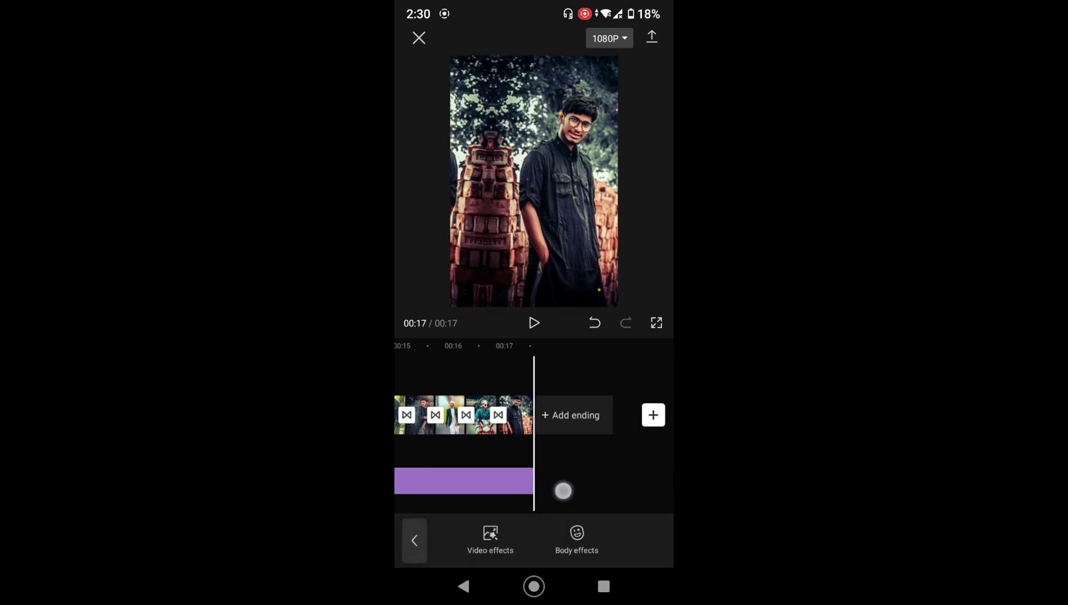
mouse_move(563, 491)
left_mouse_down()
mouse_move(619, 469)
mouse_move(666, 468)
left_mouse_up()
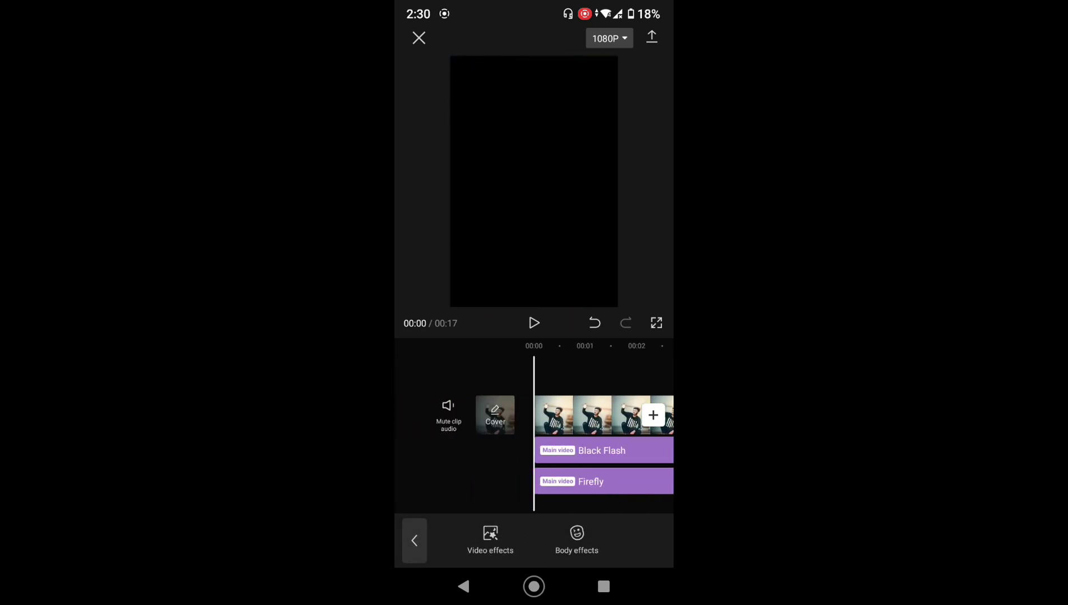
Import only the sound from the 00:17 album video as an extracted audio track
left_click(414, 541)
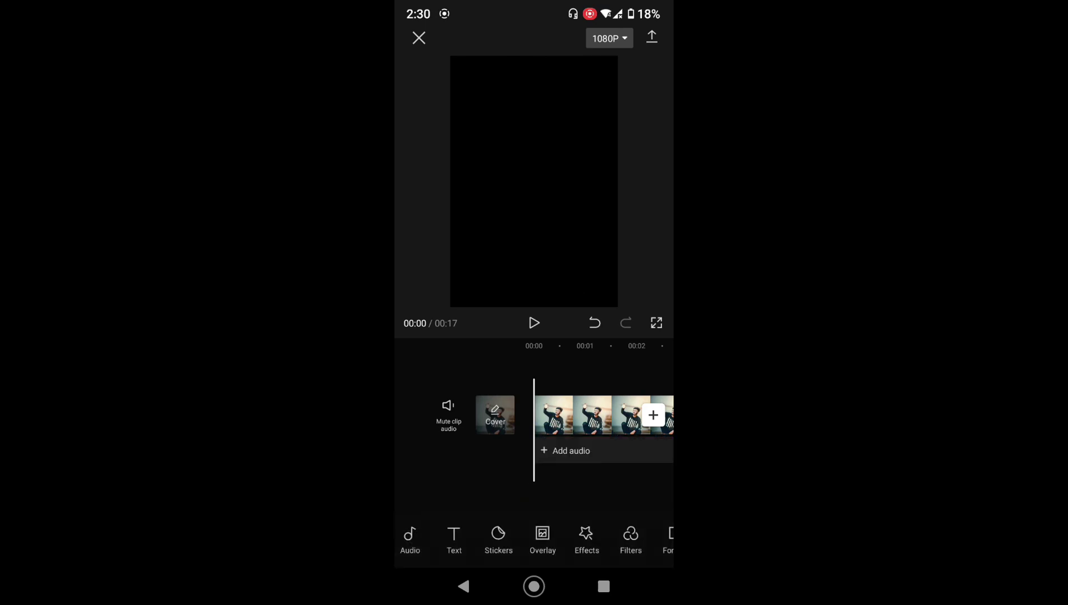
left_click_drag(627, 480, 572, 474)
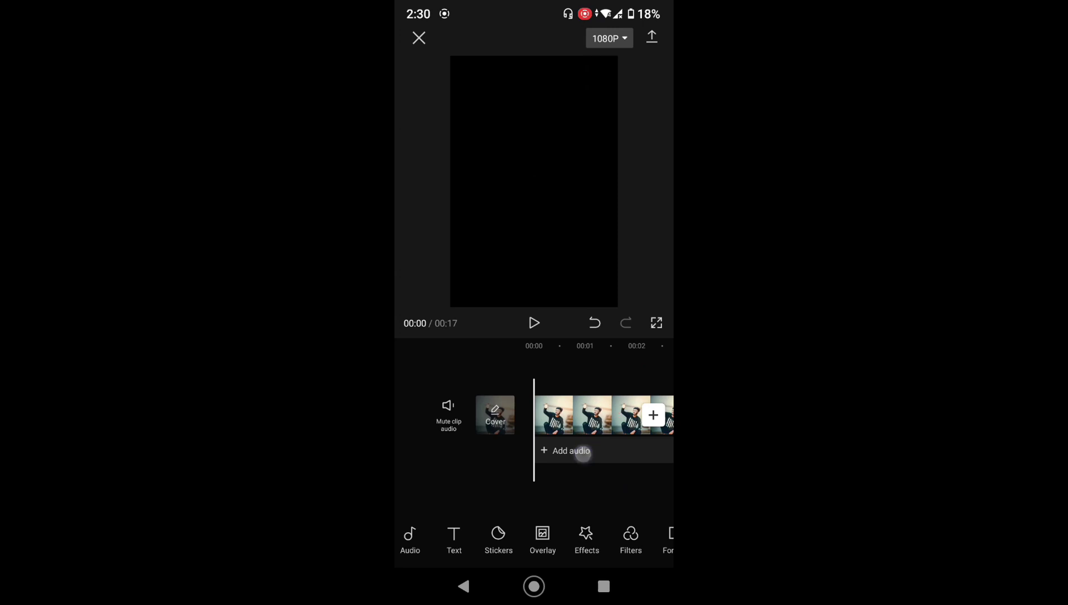
left_click(582, 454)
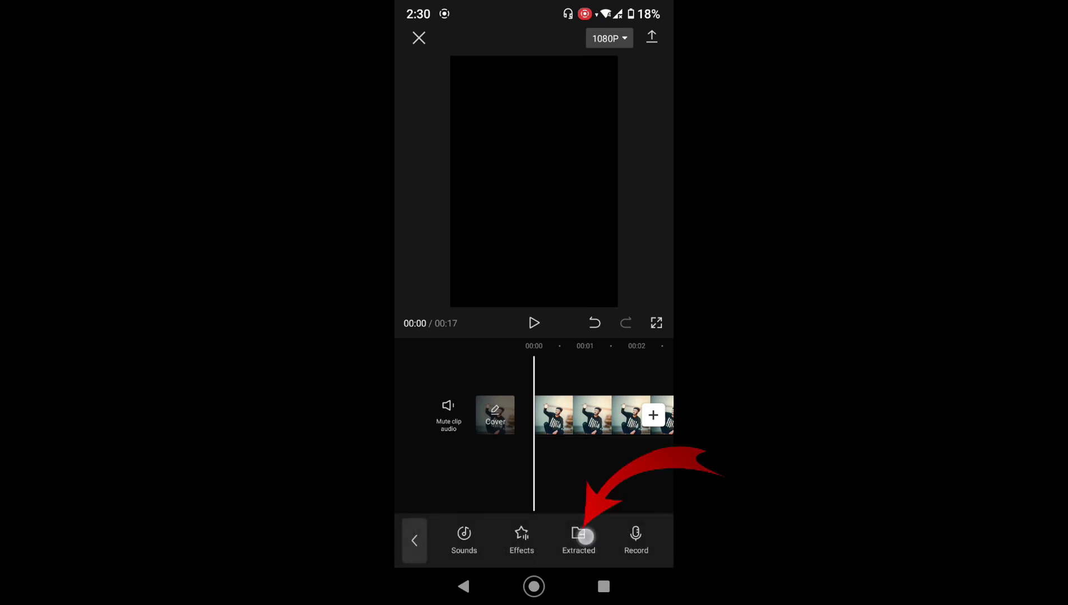
left_click(578, 539)
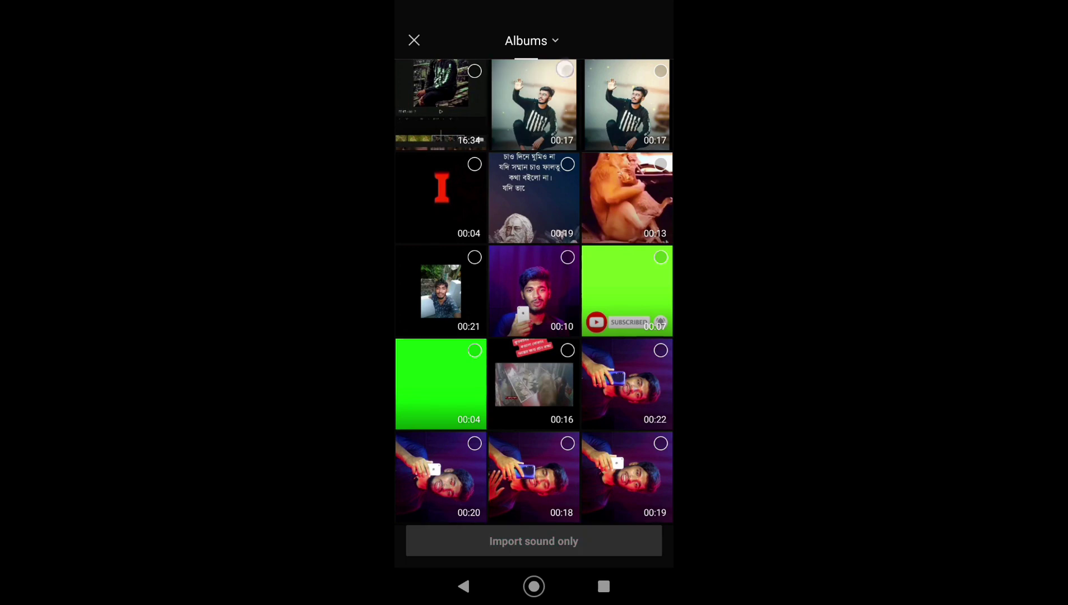
left_click(565, 69)
left_click(577, 548)
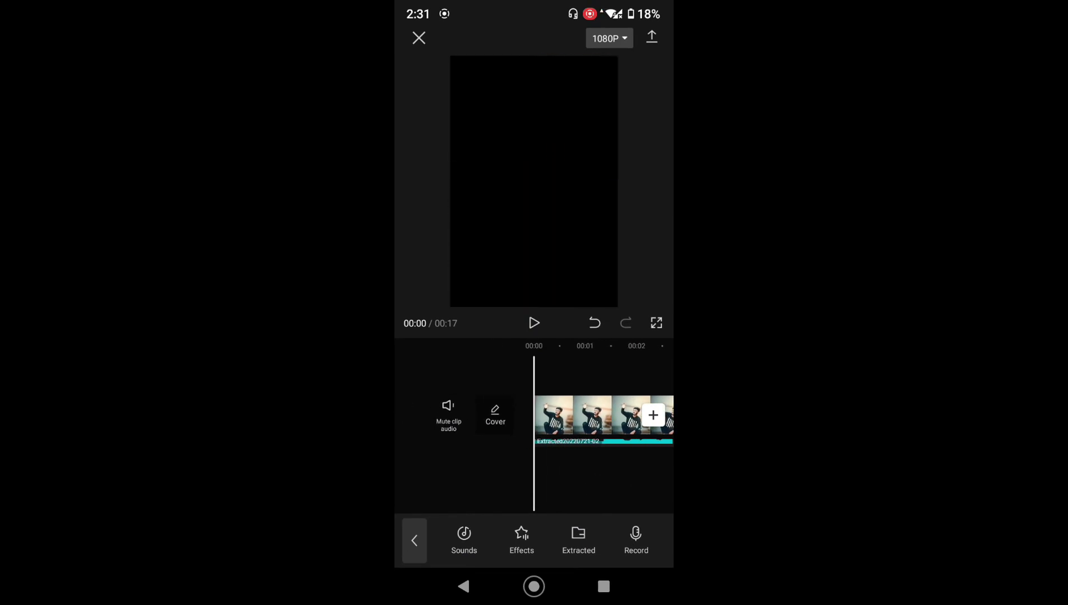
mouse_move(627, 472)
left_mouse_down()
mouse_move(538, 474)
mouse_move(650, 476)
left_mouse_up()
left_click_drag(538, 474, 617, 474)
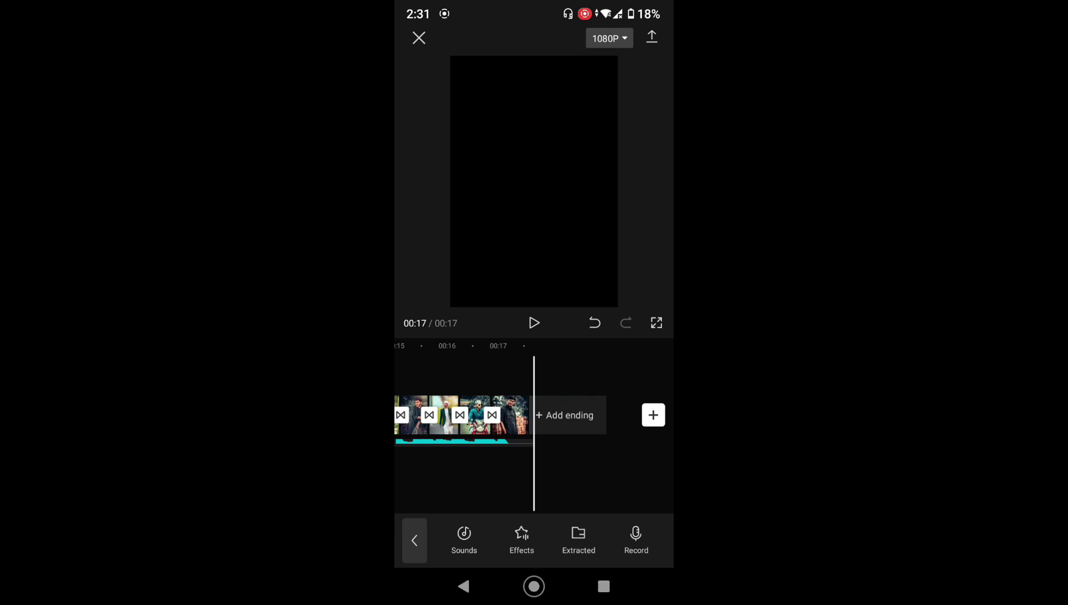
Export the slideshow using the upload arrow at the top right
left_click(651, 37)
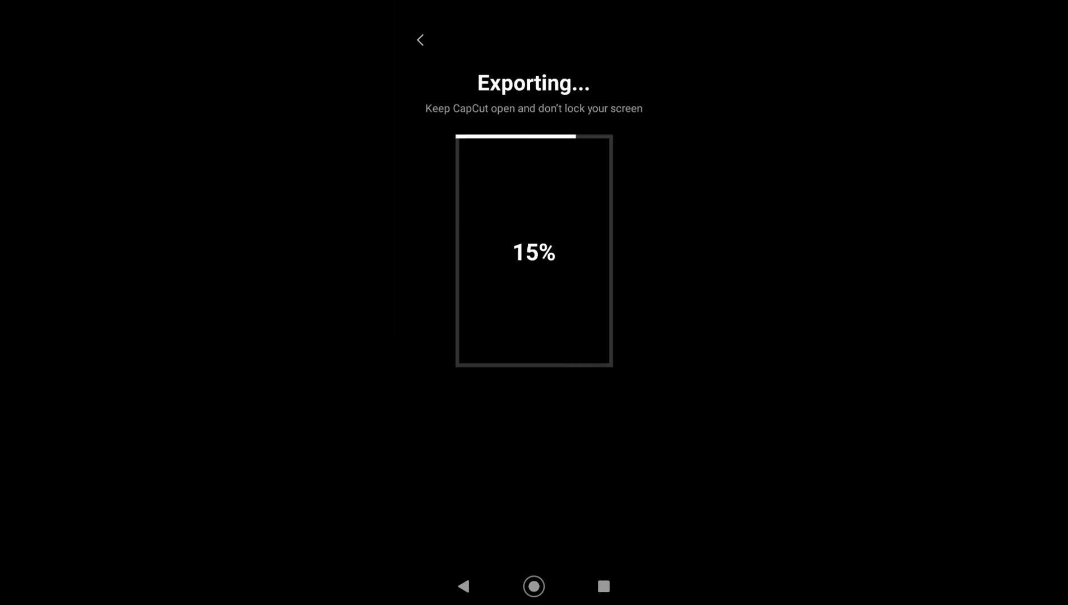